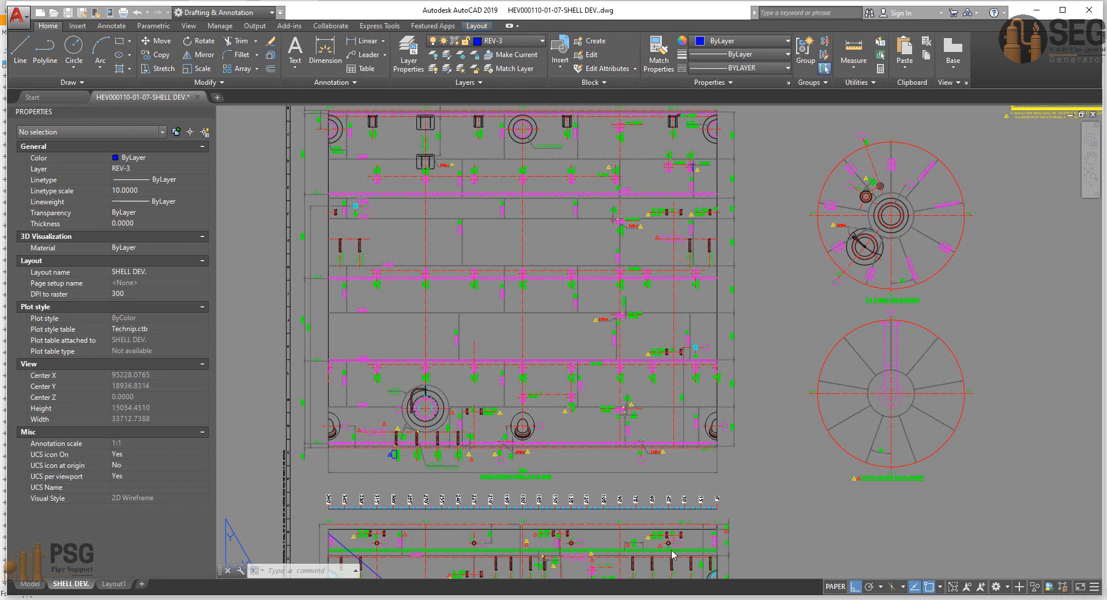
- Examine the shell and skirt shell developments, including weld seams, nozzles, elevation labels and revision notes
scroll(536, 418, up, 4)
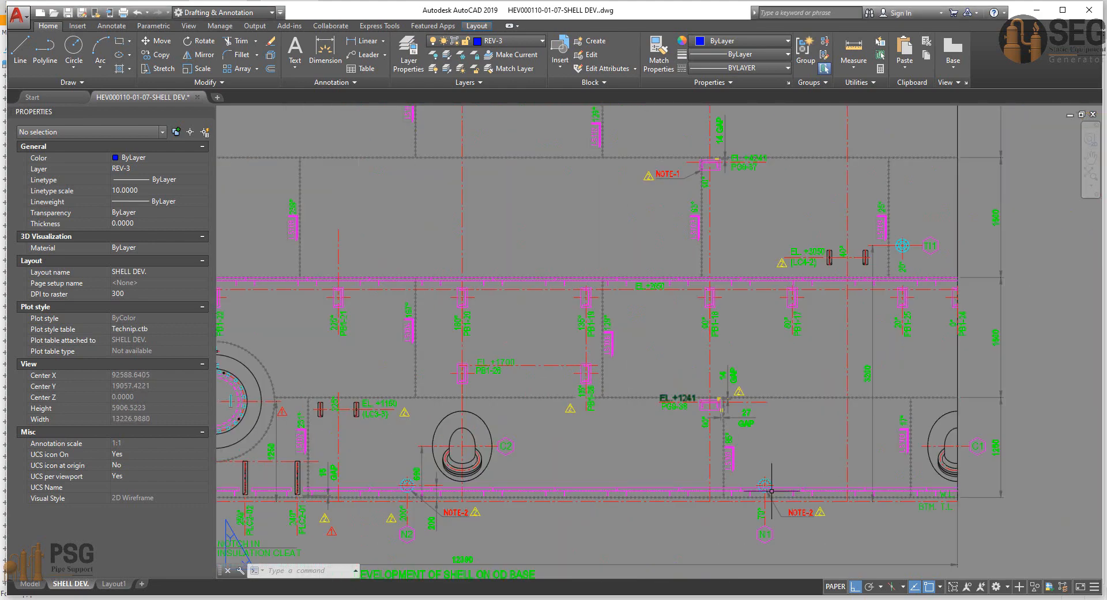
middle_drag(835, 469, 848, 424)
scroll(867, 375, down, 4)
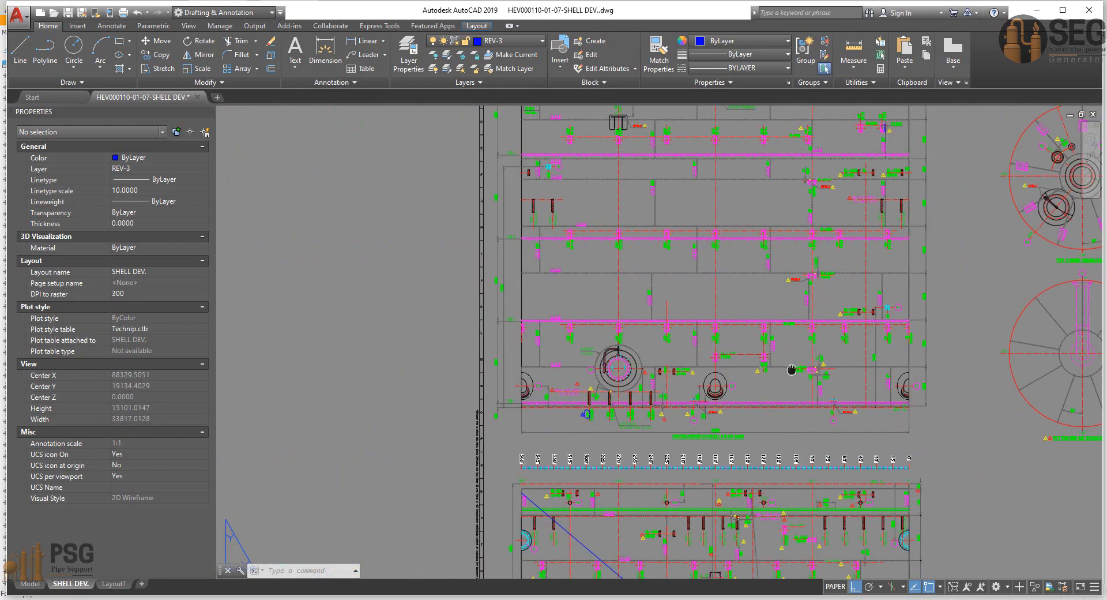
middle_drag(790, 370, 773, 416)
middle_drag(793, 484, 776, 331)
scroll(748, 468, up, 4)
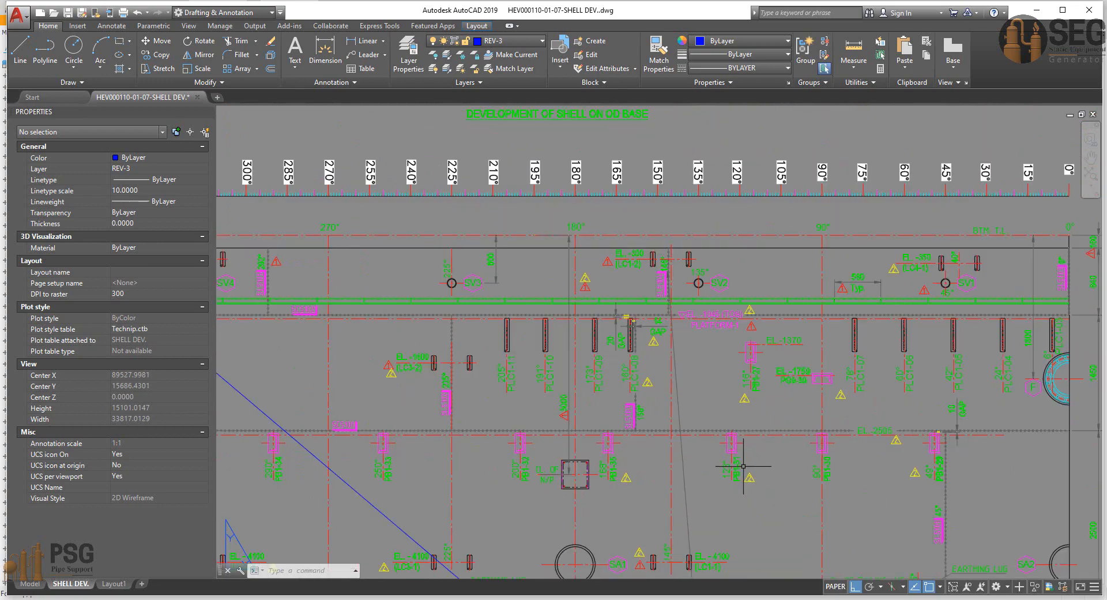
mouse_move(742, 464)
middle_down()
mouse_move(754, 367)
mouse_move(696, 399)
mouse_move(724, 382)
middle_up()
scroll(755, 367, down, 1)
scroll(750, 450, up, 1)
middle_drag(1006, 471, 938, 442)
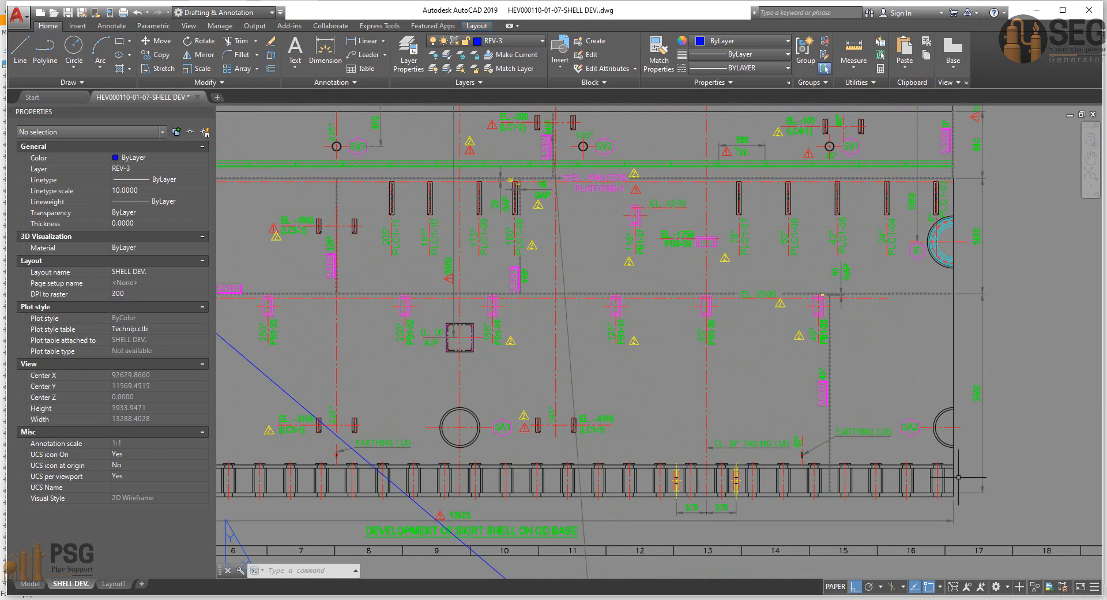
scroll(949, 474, up, 1)
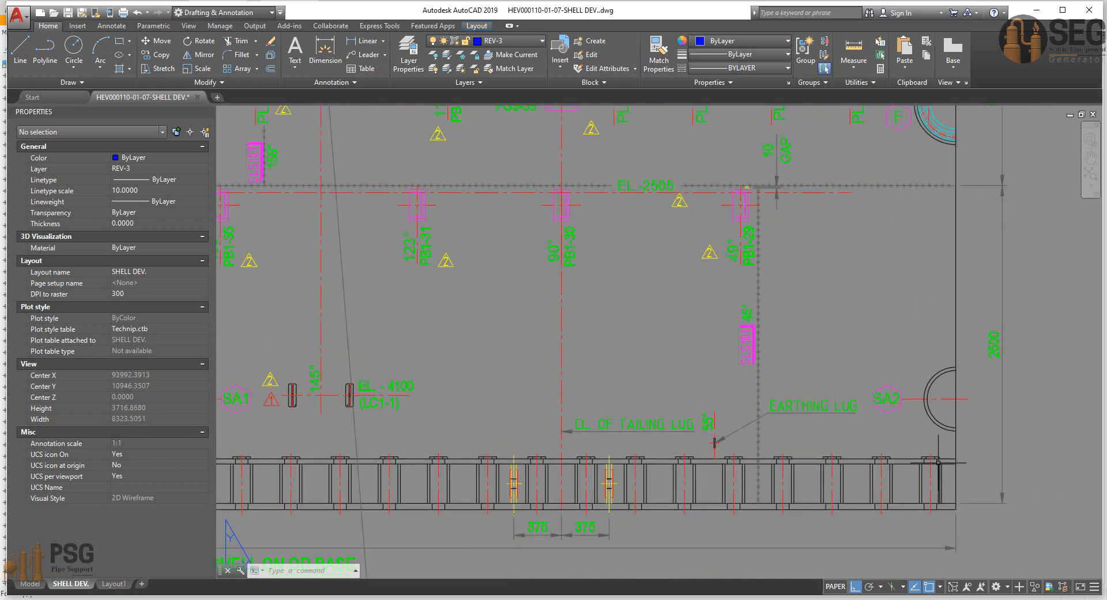
scroll(939, 457, down, 1)
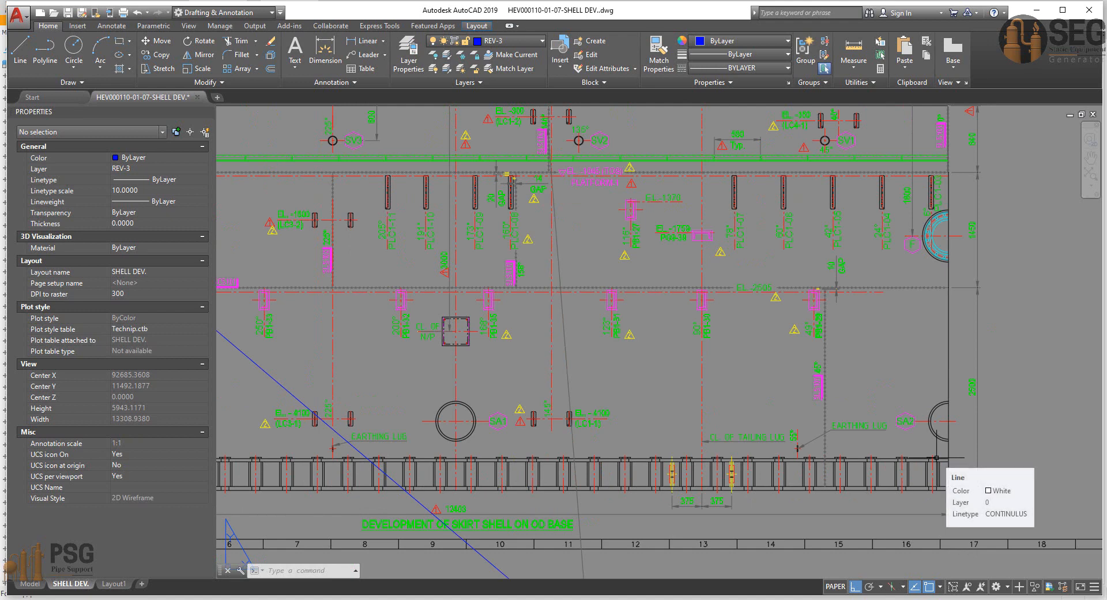
scroll(891, 413, down, 1)
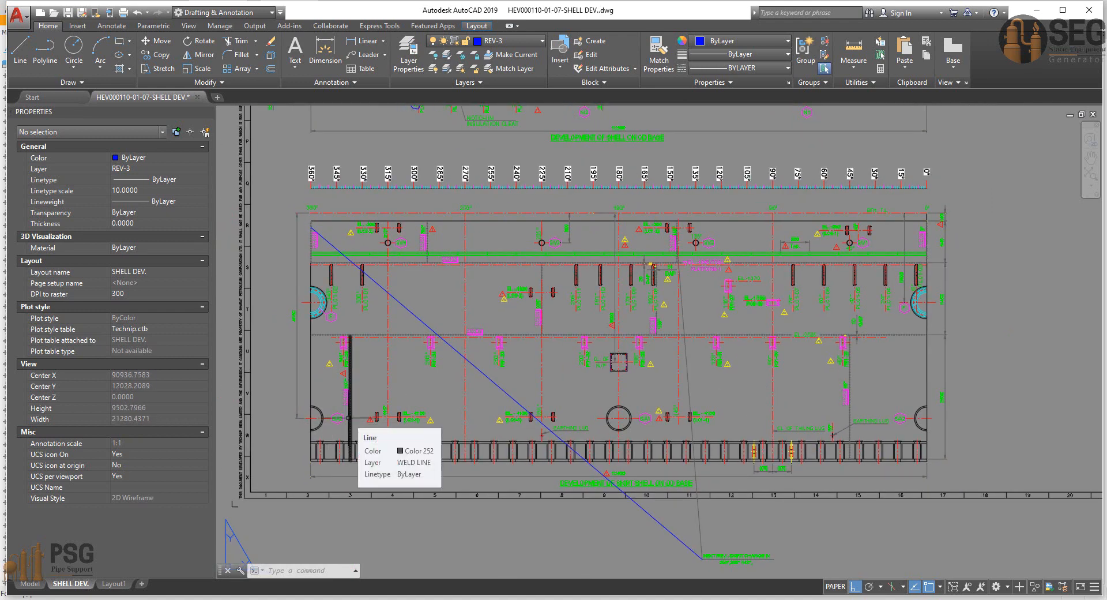
- Examine the top and bottom dished developments alongside the shell plates for weld seam and nozzle positions
middle_drag(931, 277, 578, 360)
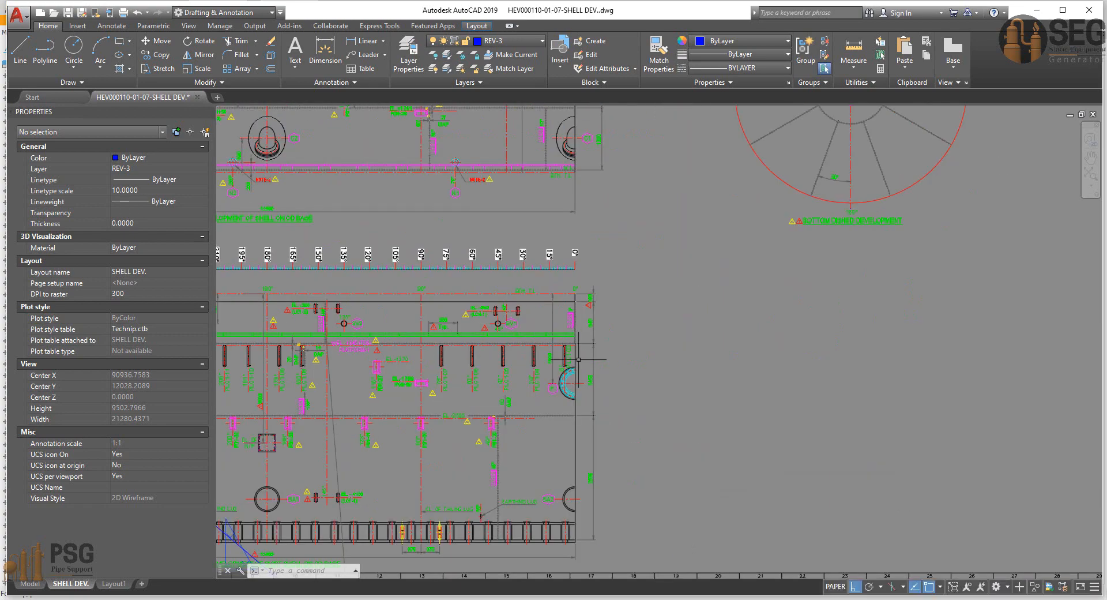
scroll(767, 287, down, 1)
middle_drag(764, 281, 725, 344)
scroll(810, 189, up, 1)
mouse_move(811, 187)
middle_down()
mouse_move(770, 368)
mouse_move(767, 464)
middle_up()
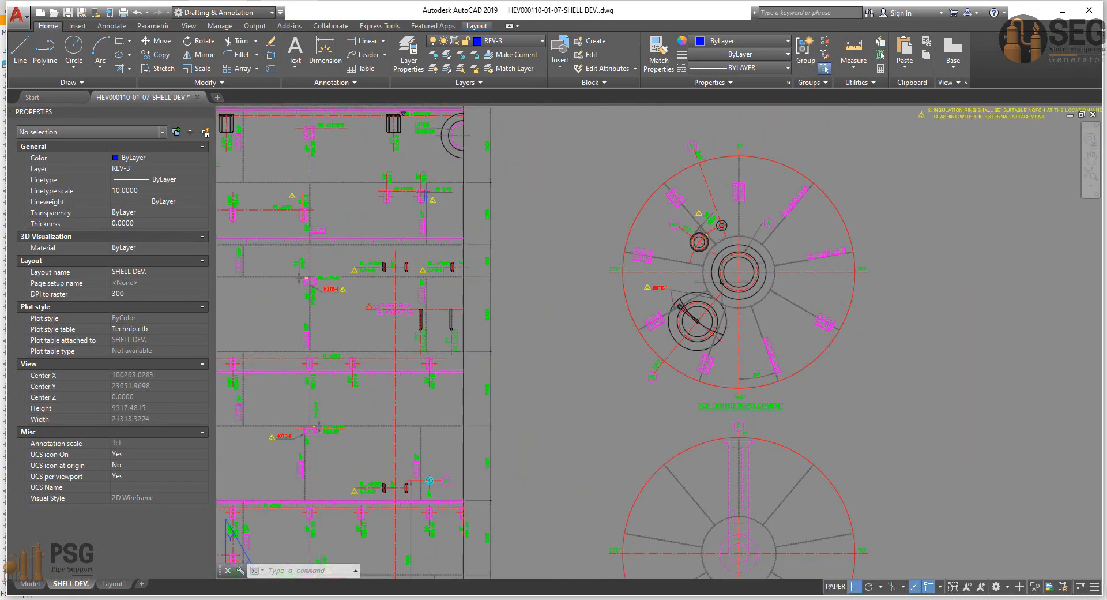
scroll(721, 278, up, 1)
middle_drag(760, 346, 764, 360)
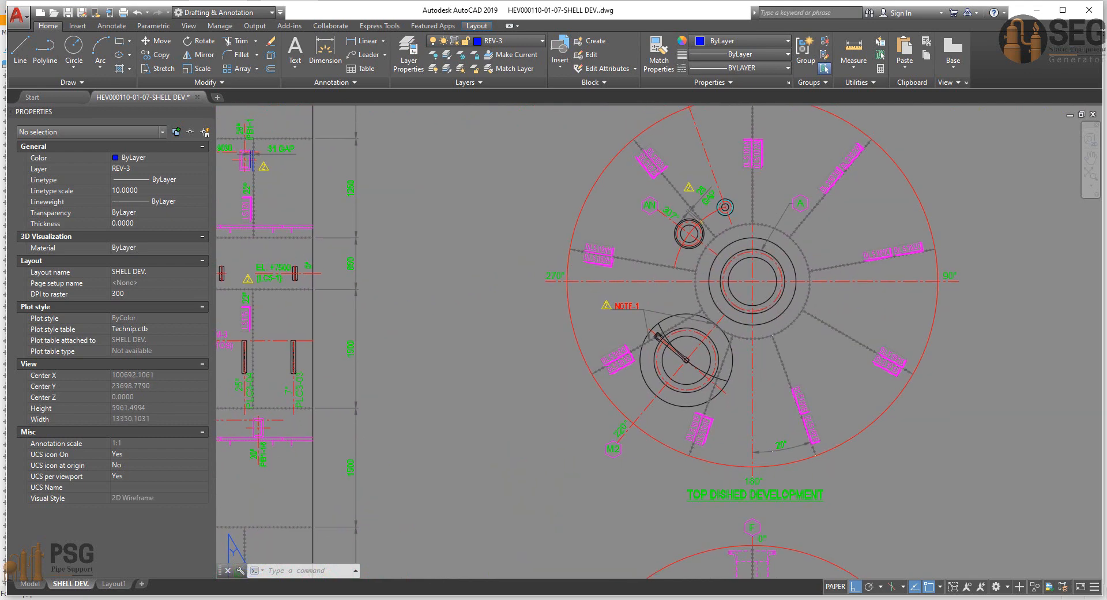
middle_drag(723, 308, 741, 275)
scroll(741, 276, down, 1)
middle_drag(638, 294, 706, 170)
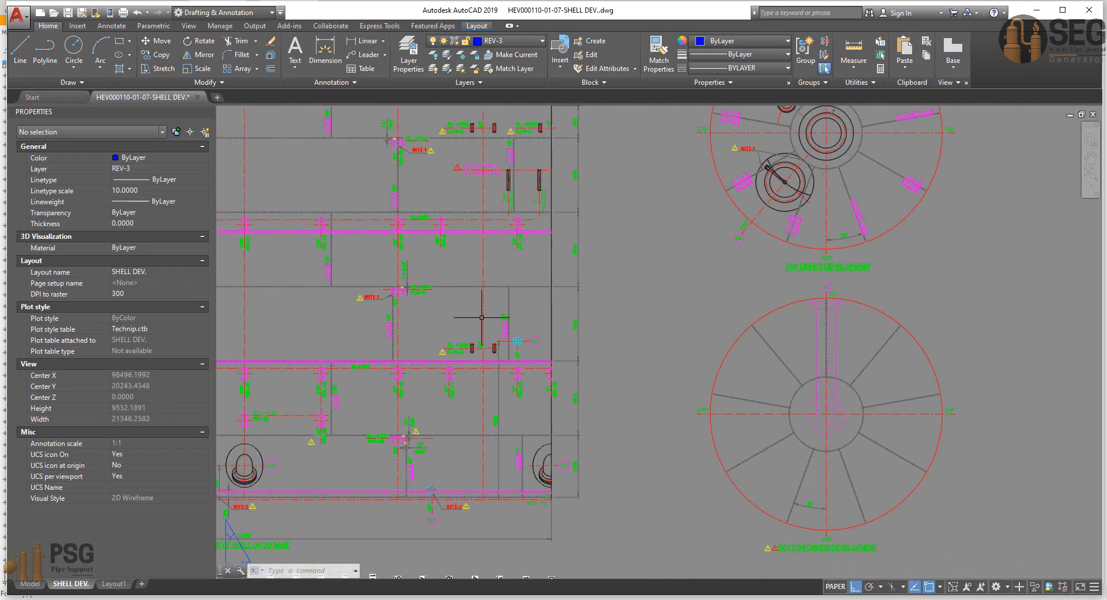
scroll(484, 317, down, 1)
mouse_move(444, 327)
middle_down()
mouse_move(682, 348)
mouse_move(707, 361)
middle_up()
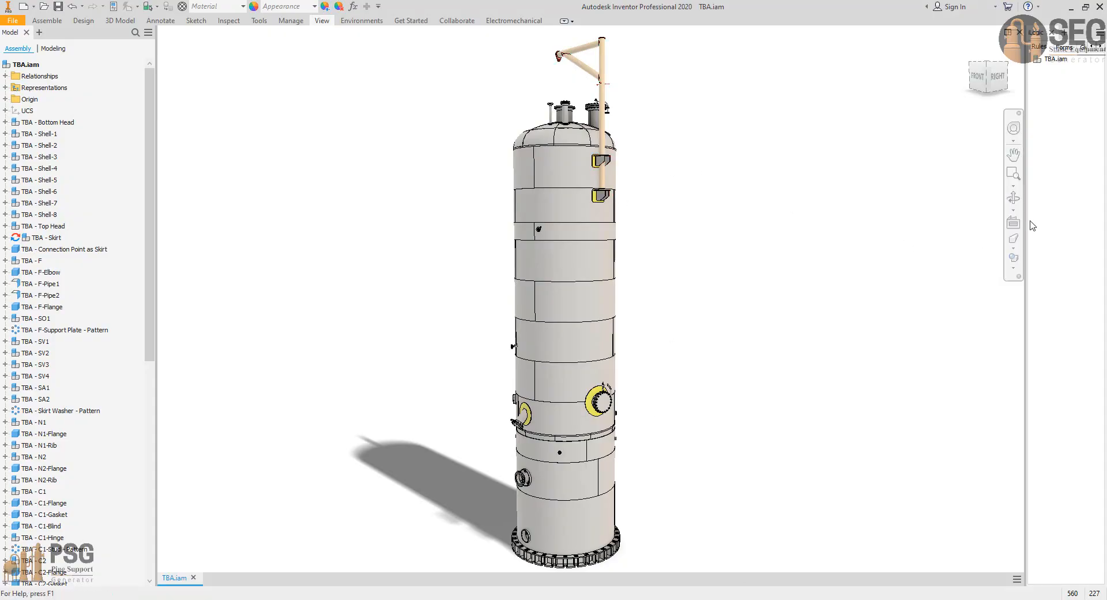
- Examine the small ribbed nozzle beside the vertical weld seam on the 3D vessel's shell
click(989, 204)
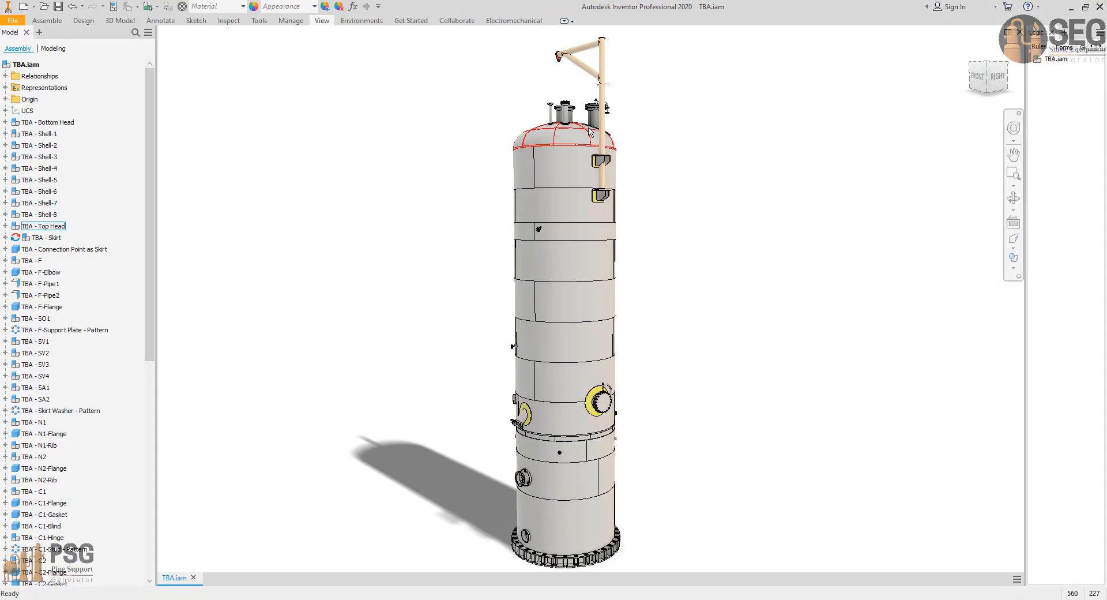
click(1012, 201)
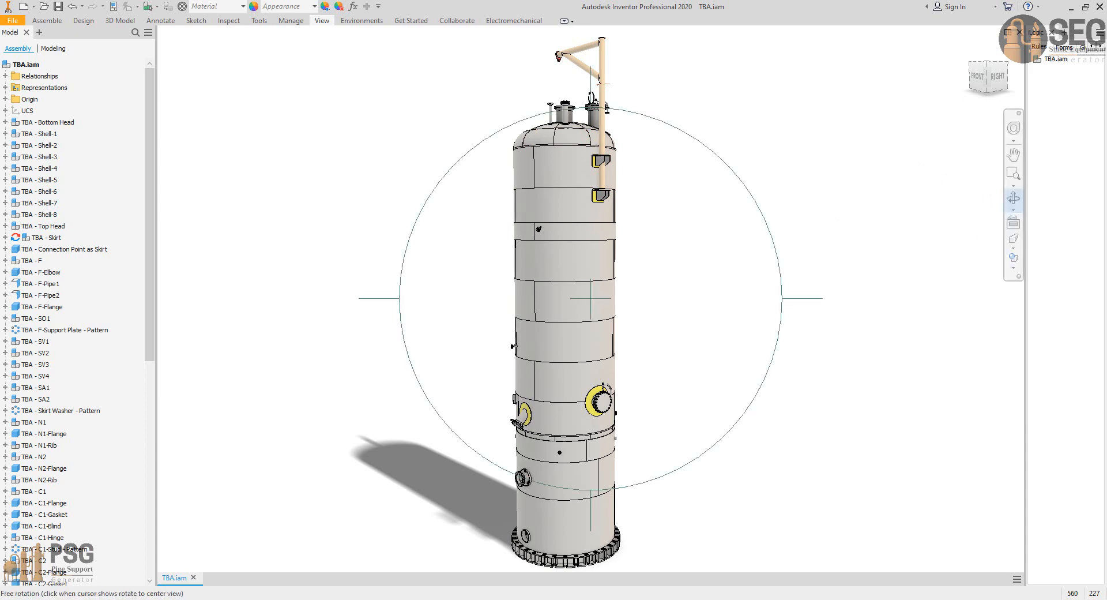
drag(592, 99, 591, 125)
scroll(591, 125, down, 3)
middle_drag(594, 154, 597, 250)
drag(797, 301, 617, 311)
scroll(581, 301, down, 5)
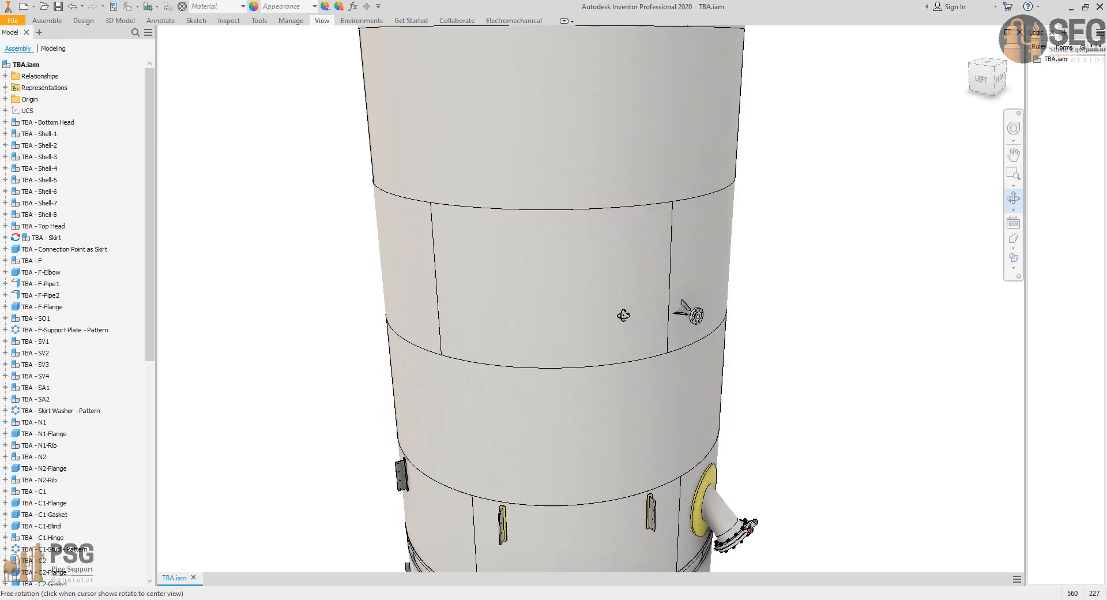
scroll(667, 303, down, 5)
right_click(638, 282)
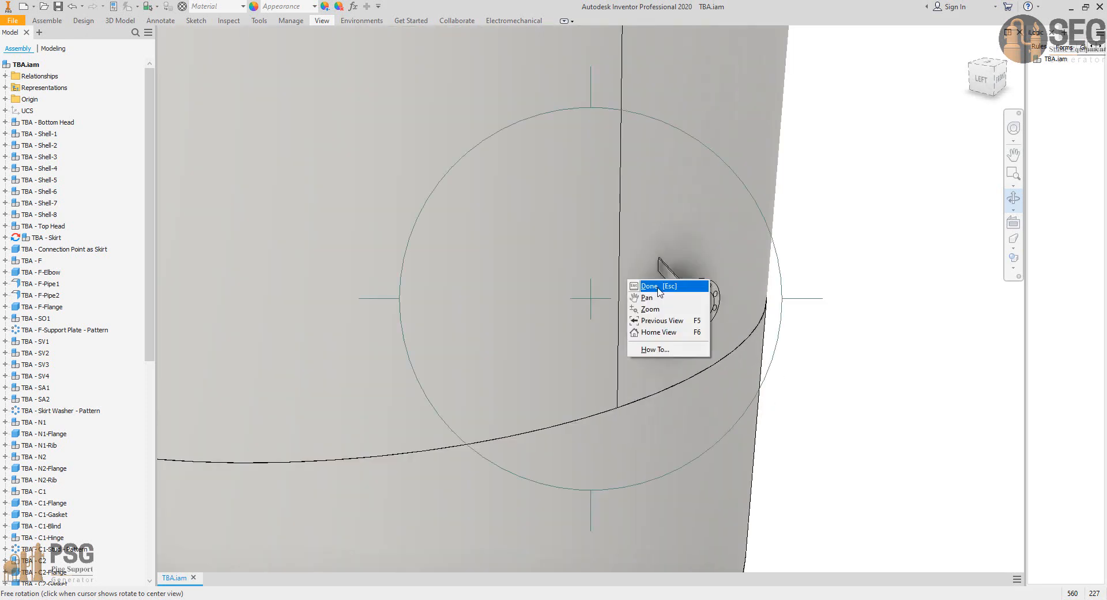
click(655, 288)
- Measure the minimum distance from the nozzle rib's corner to the adjacent vertical weld seam
click(260, 21)
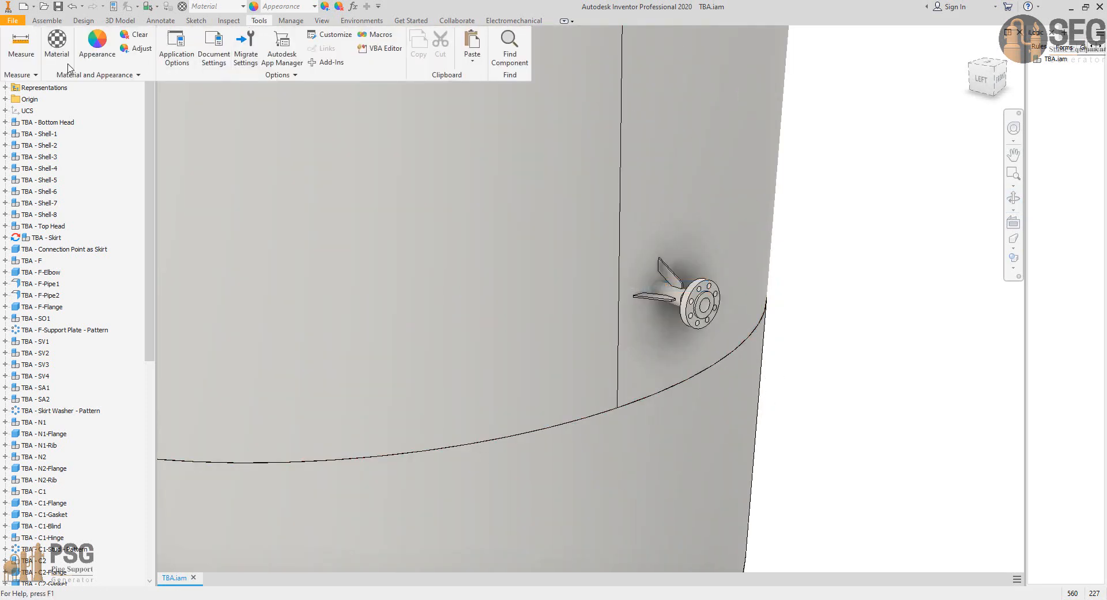
click(21, 46)
click(632, 295)
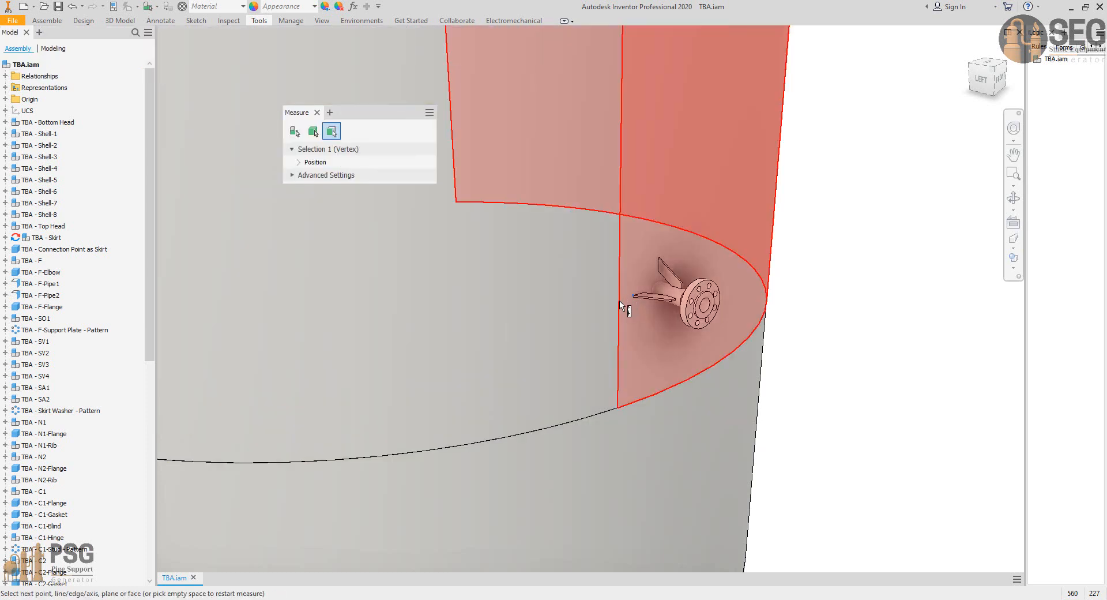
click(620, 303)
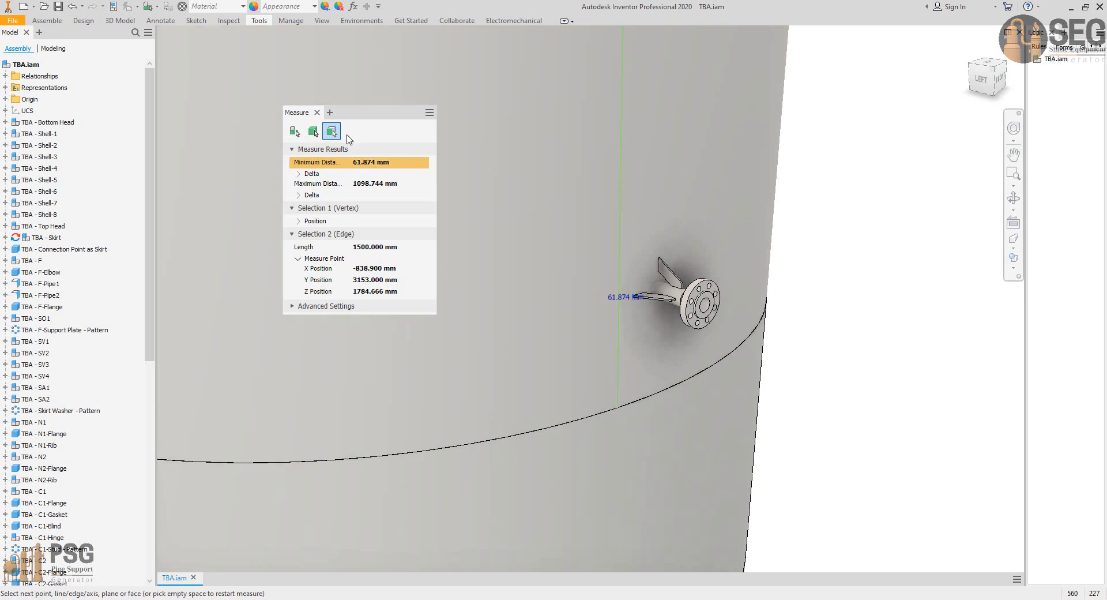
click(316, 112)
- Examine the lower shell's large blind-flanged opening, its yellow reinforcing pad and the surrounding weld seams
scroll(588, 246, up, 3)
scroll(588, 248, up, 6)
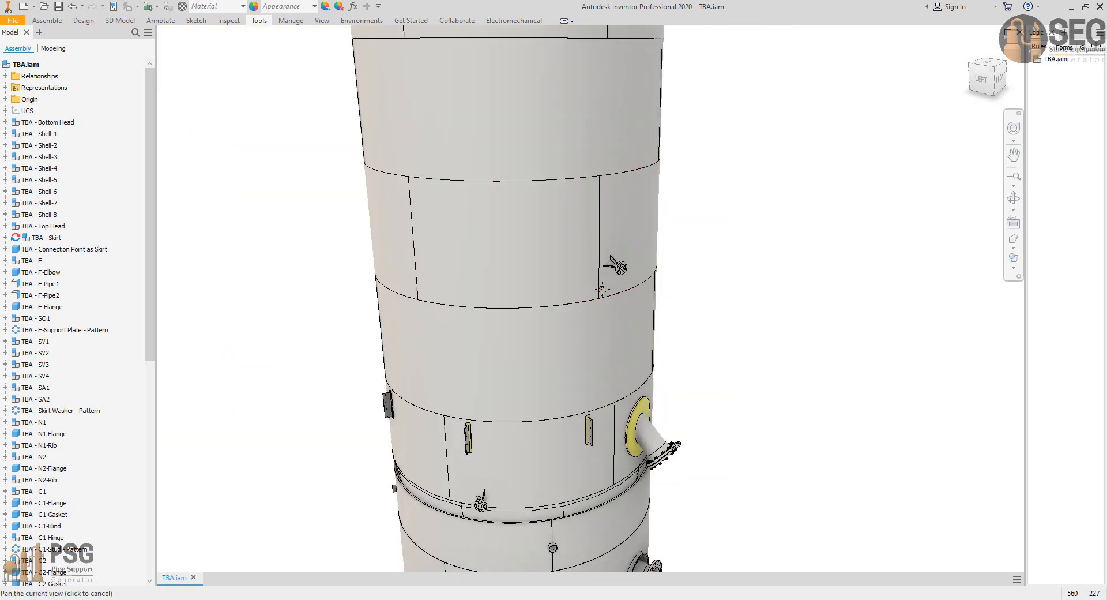
middle_drag(611, 341, 614, 372)
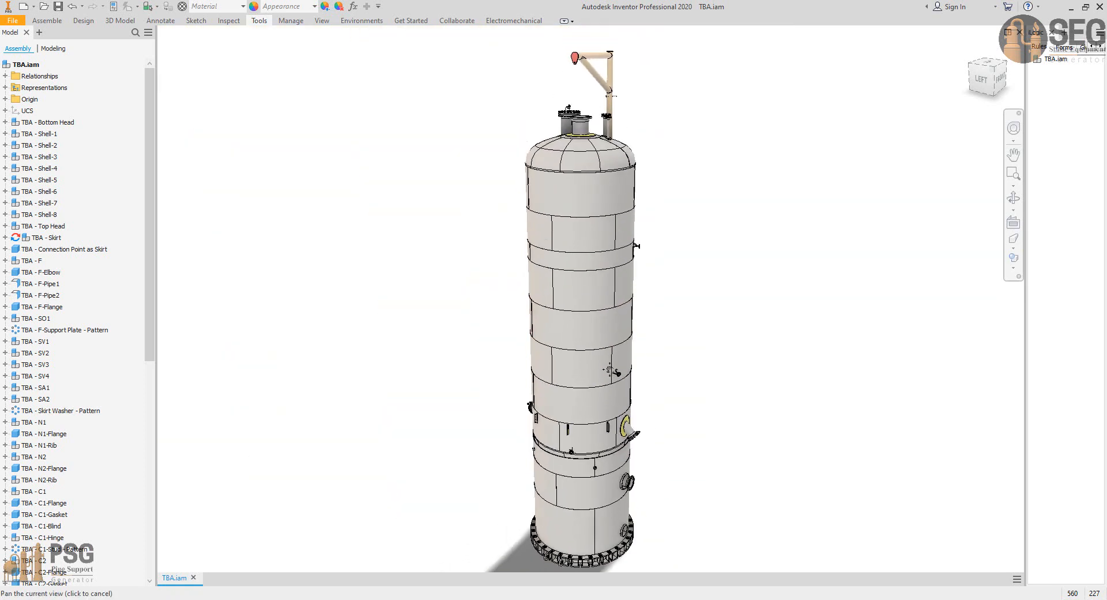
click(1013, 198)
key(F4)
drag(783, 304, 651, 314)
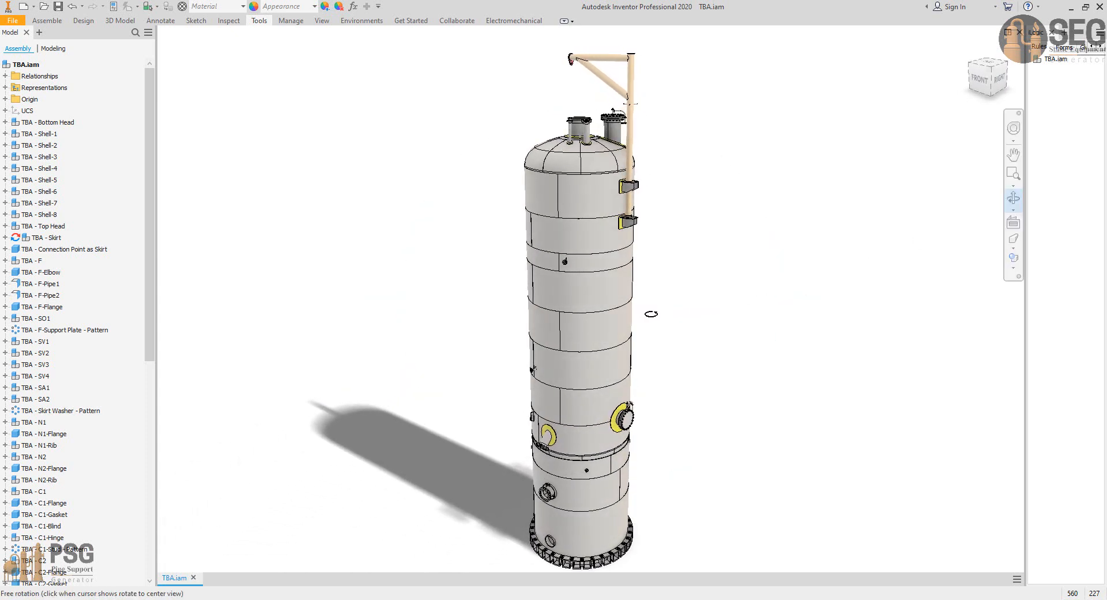
scroll(651, 314, up, 6)
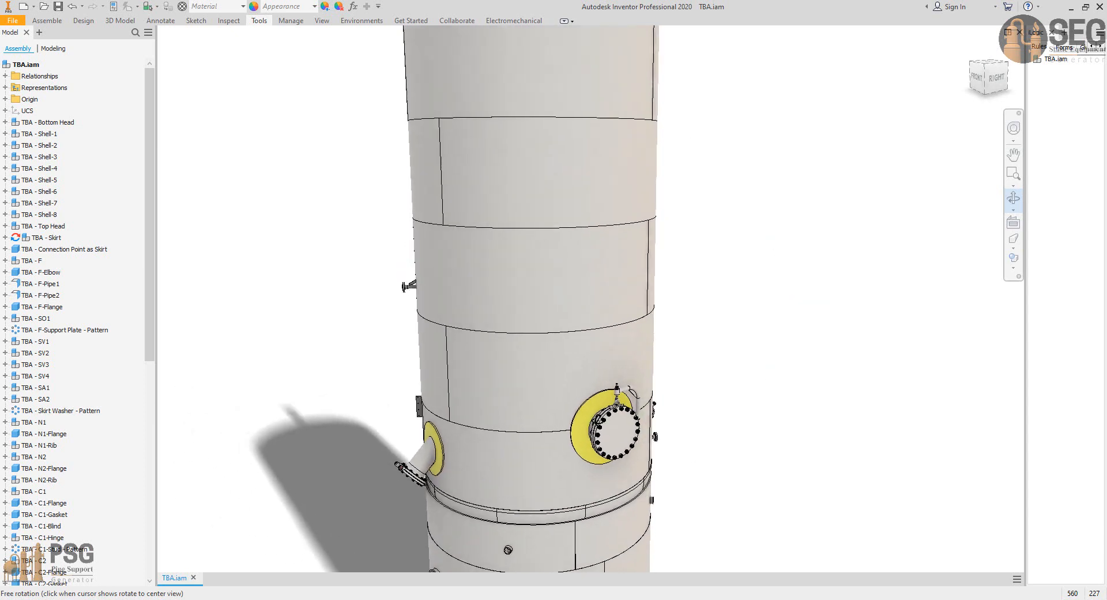
scroll(605, 395, up, 3)
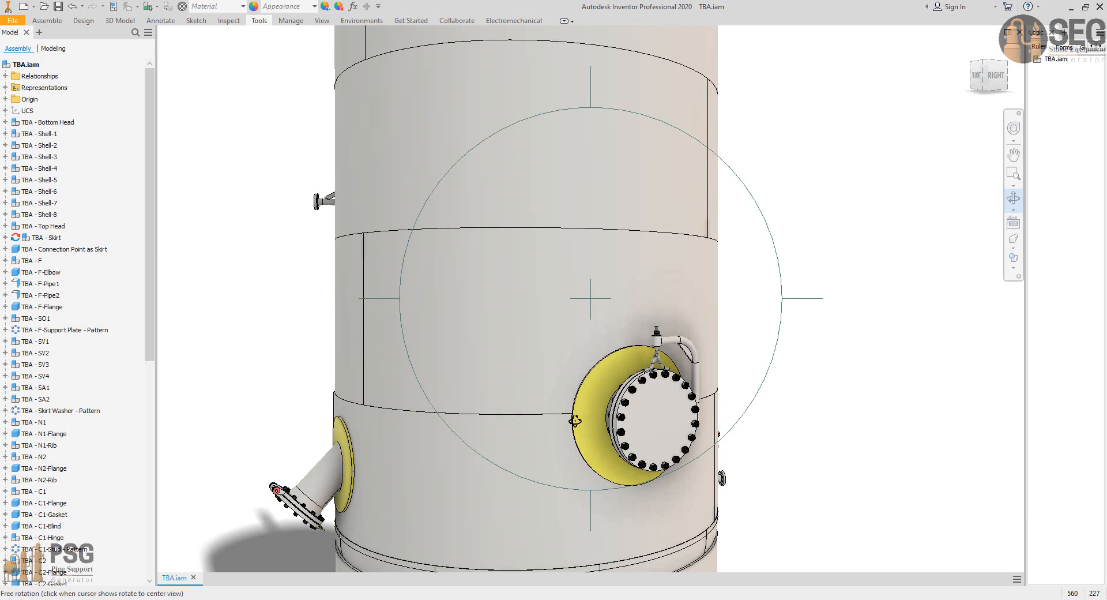
- Inspect the clips, nozzles and weld seams on the vessel's other sides, finishing with the whole column in view
scroll(576, 421, down, 2)
drag(575, 418, 615, 499)
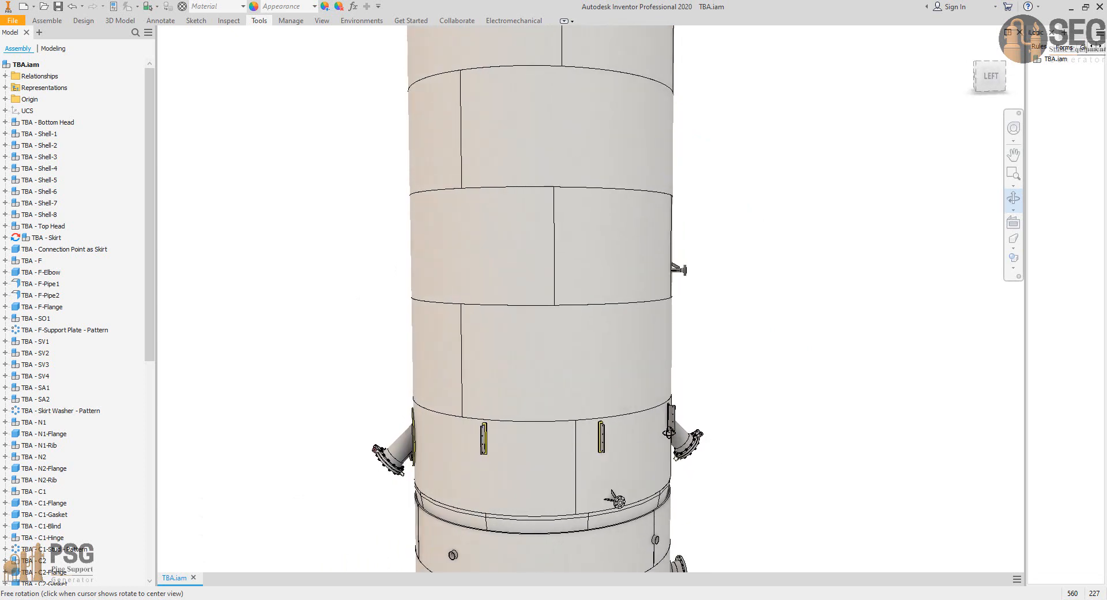
drag(669, 432, 679, 429)
scroll(629, 387, down, 2)
drag(571, 373, 585, 378)
scroll(583, 364, down, 4)
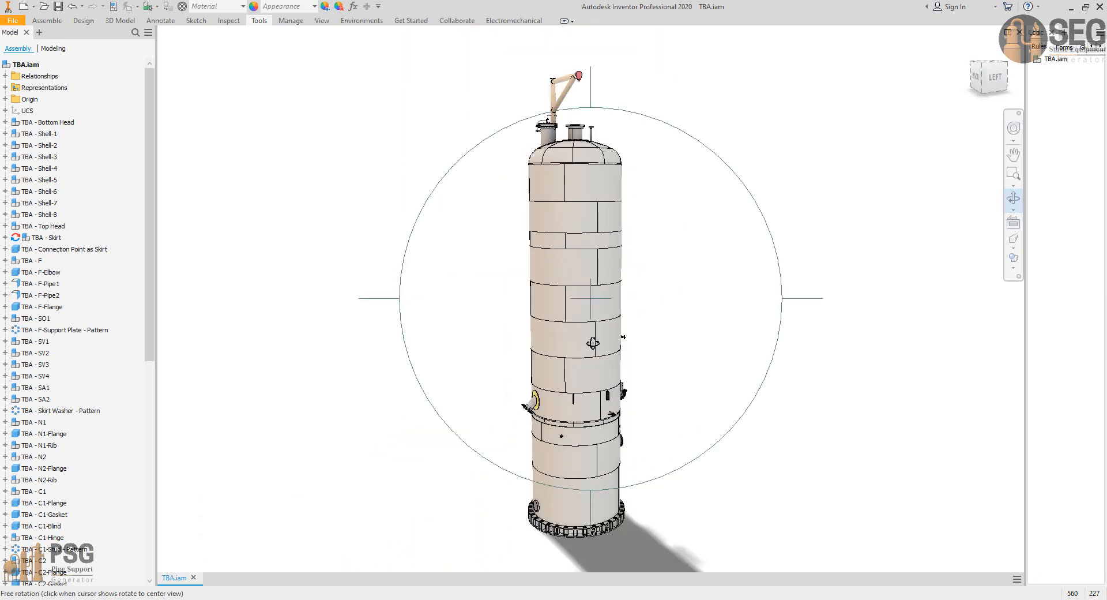
drag(572, 337, 734, 346)
right_click(694, 263)
click(701, 268)
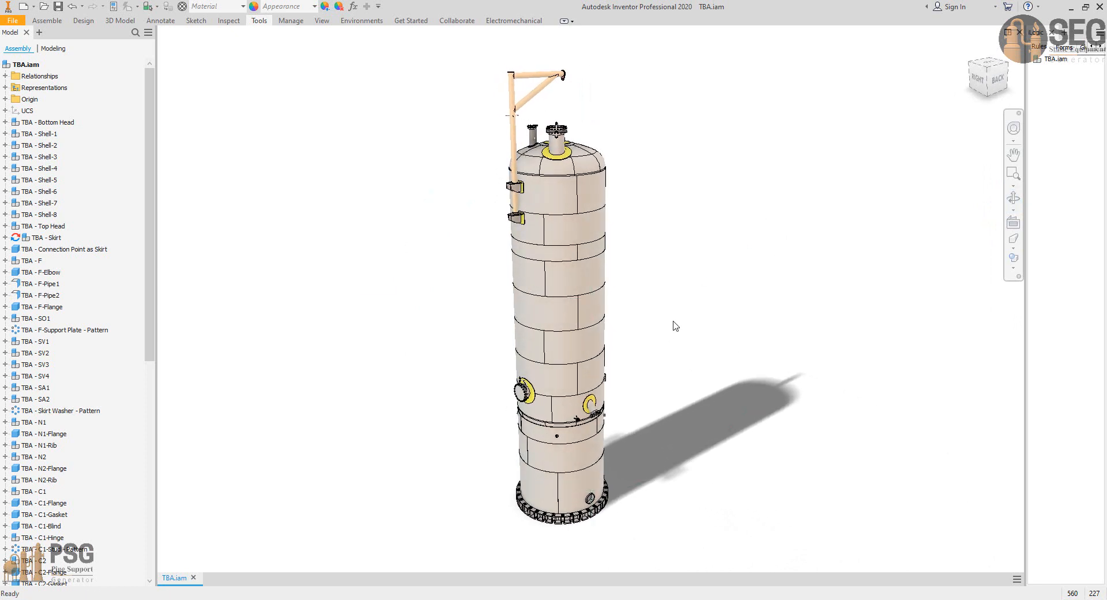
- Start a 3D PDF export of the vessel assembly, keeping the visualization quality at Low
click(14, 21)
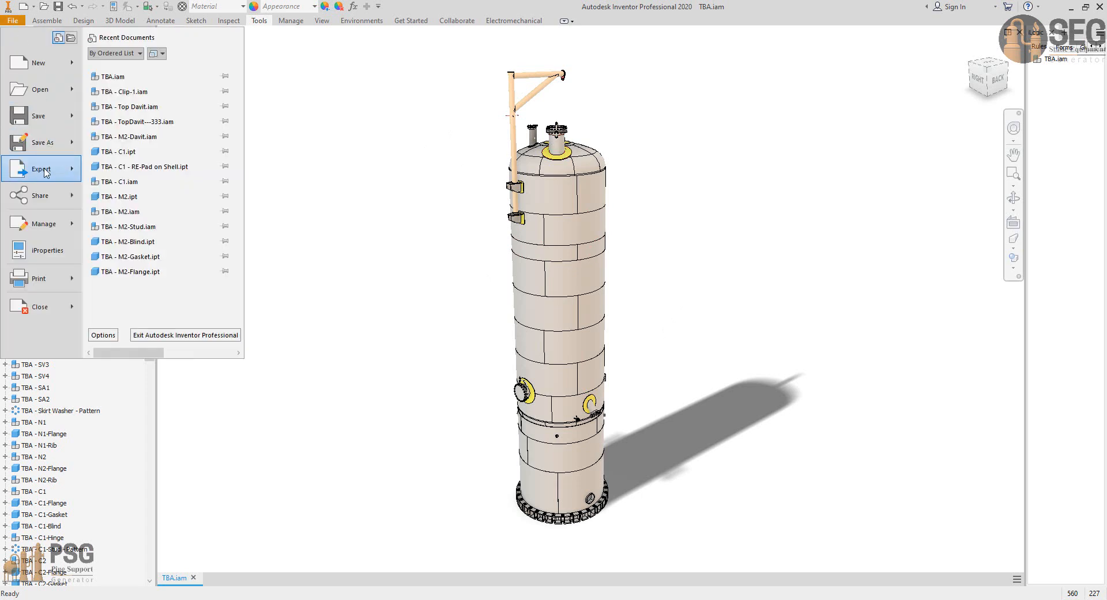
click(55, 170)
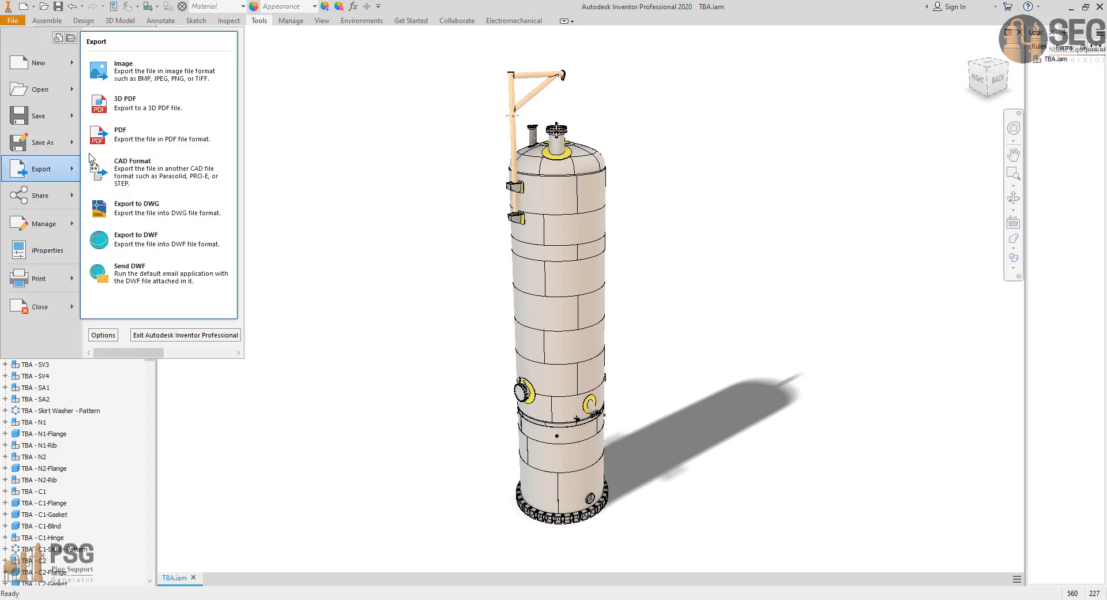
click(153, 107)
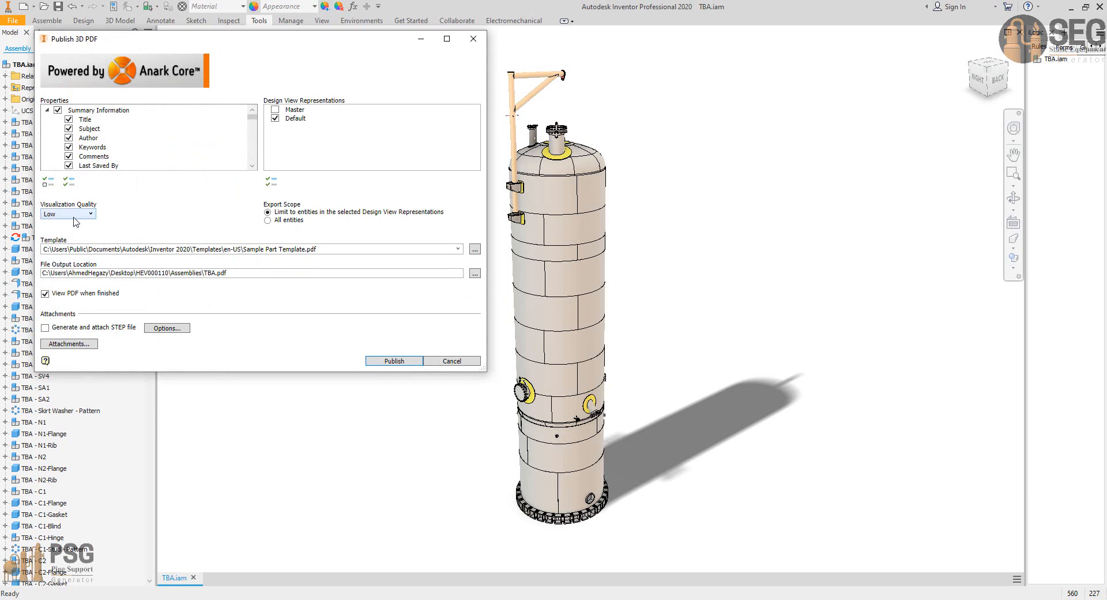
click(91, 214)
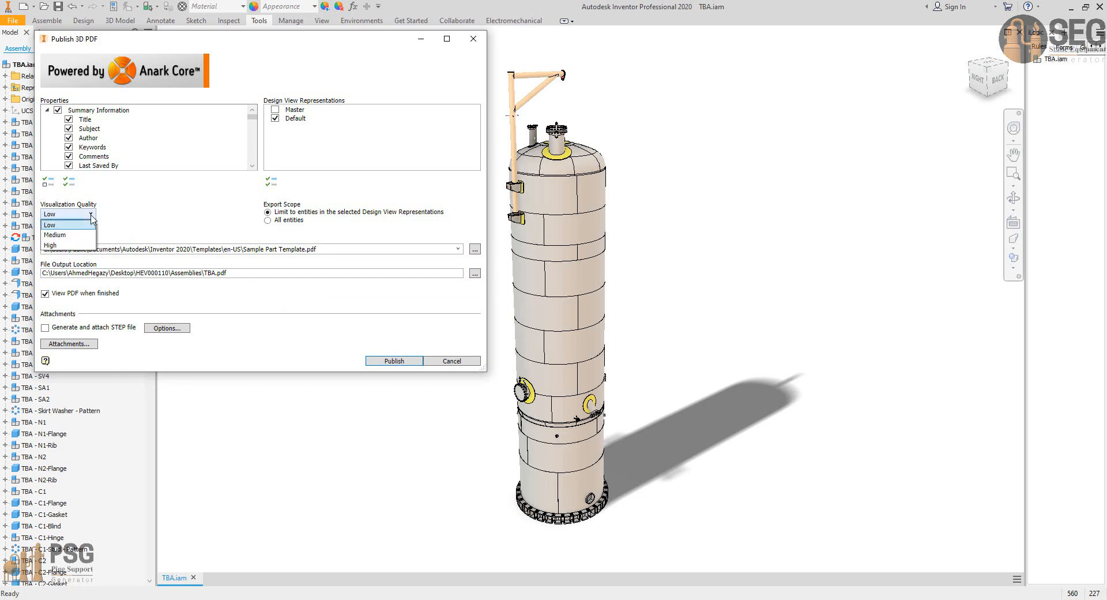
click(92, 214)
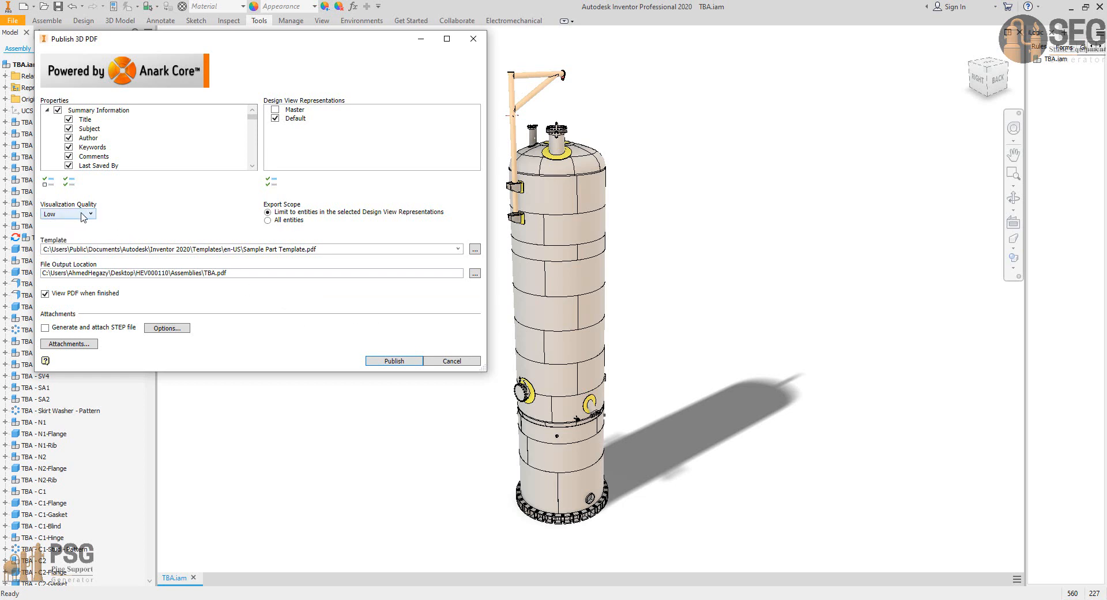
click(475, 273)
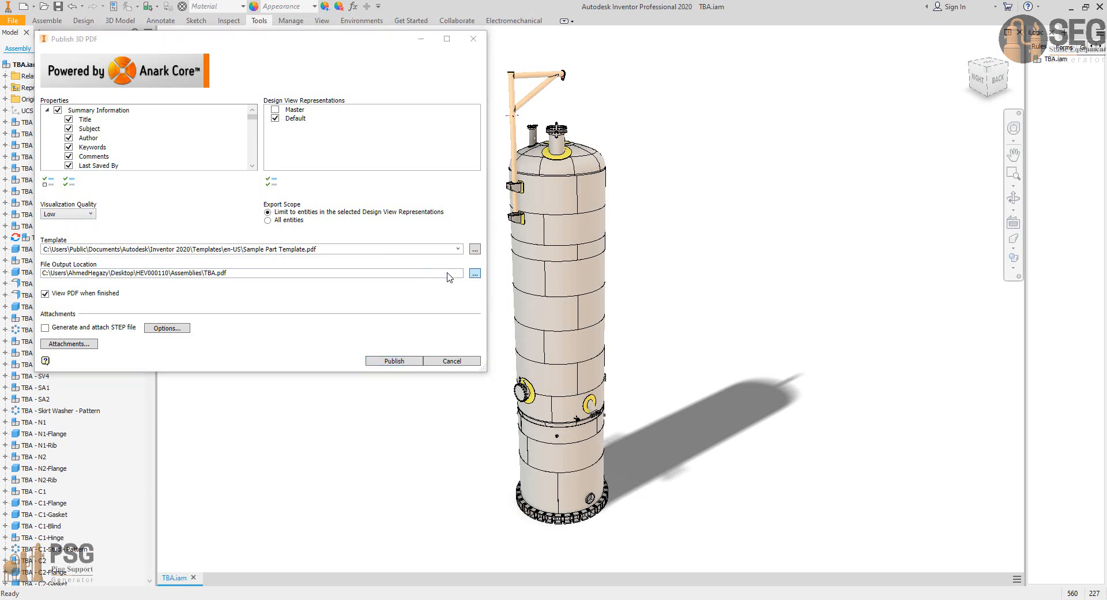
click(374, 70)
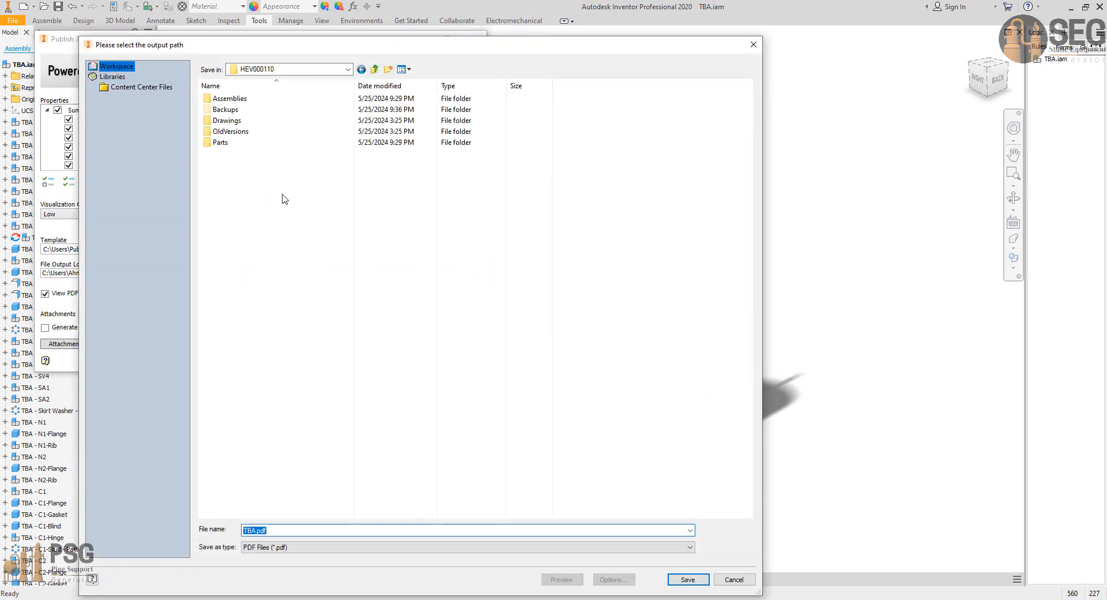
click(257, 530)
text(3D PDF Model for HEV000110)
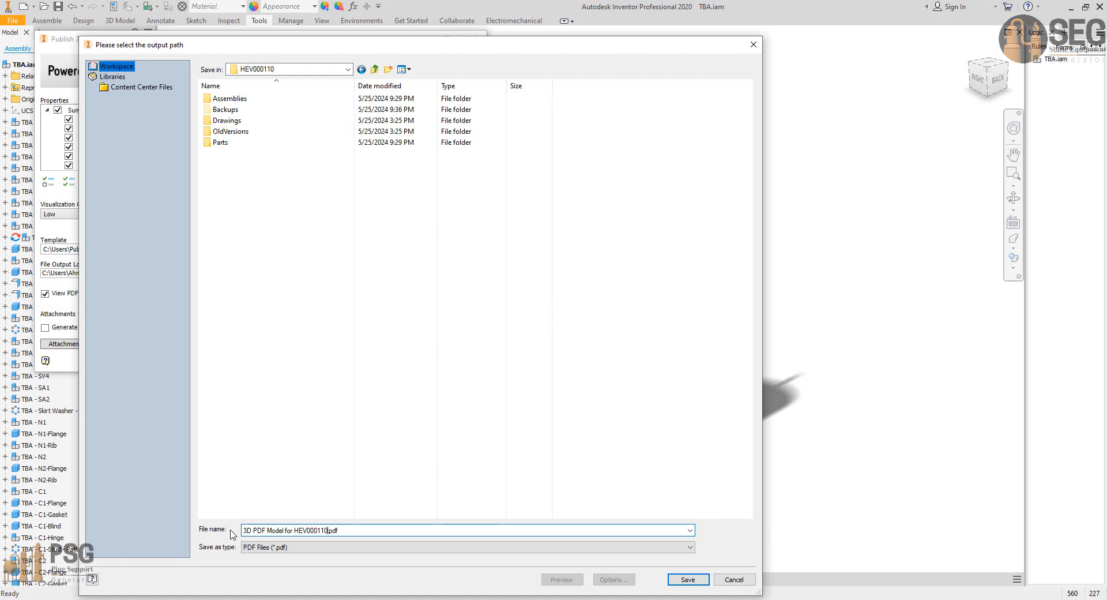
click(688, 579)
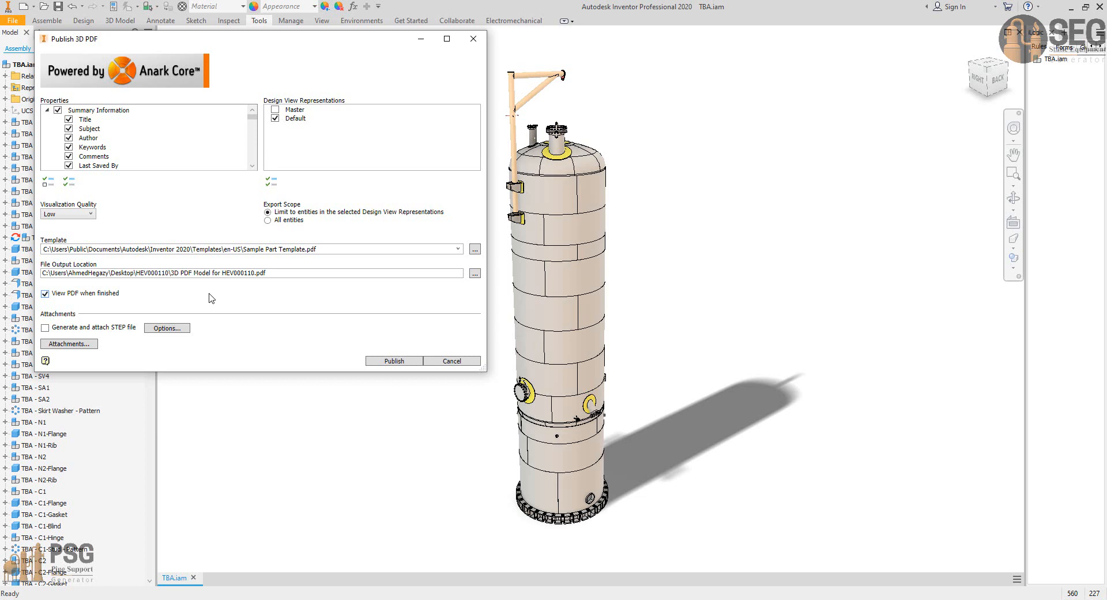
drag(286, 274, 174, 277)
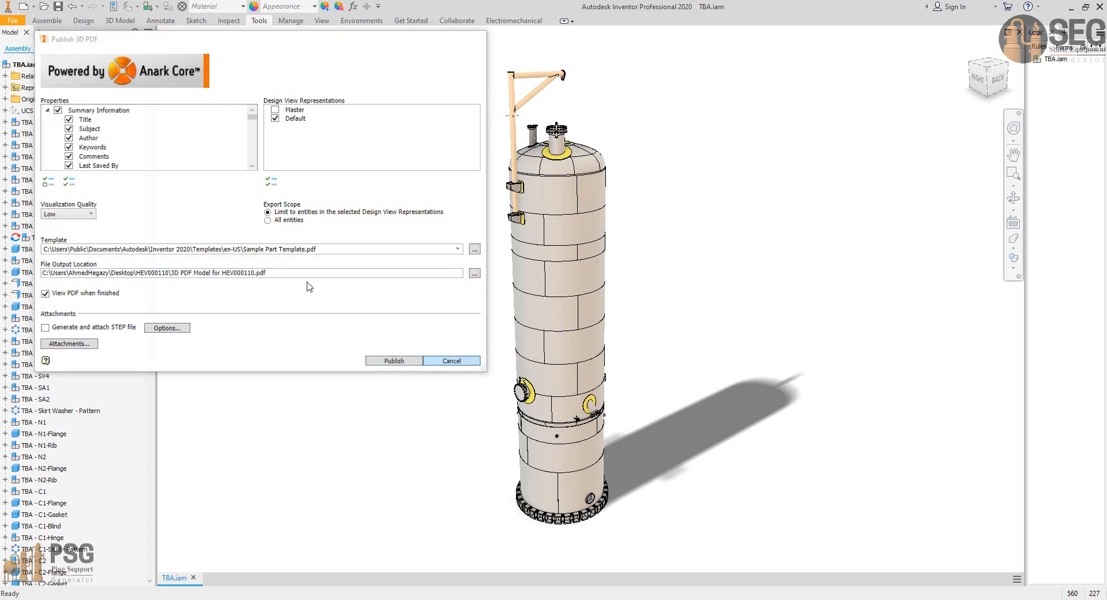
click(456, 361)
- Activate the Default design view representation of the TBA assembly in place of Master
click(5, 75)
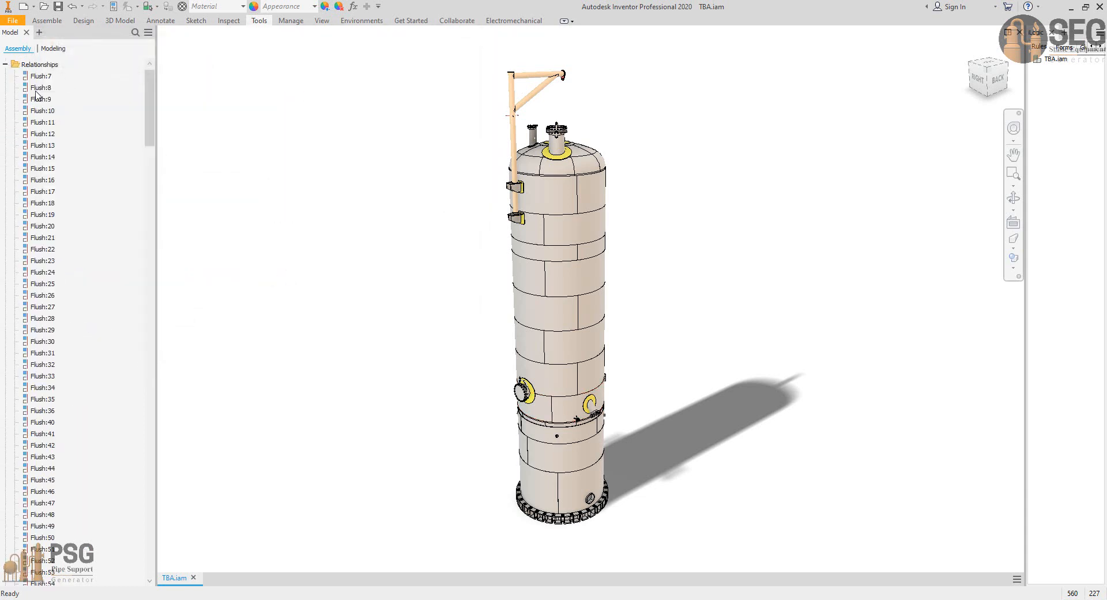
click(5, 64)
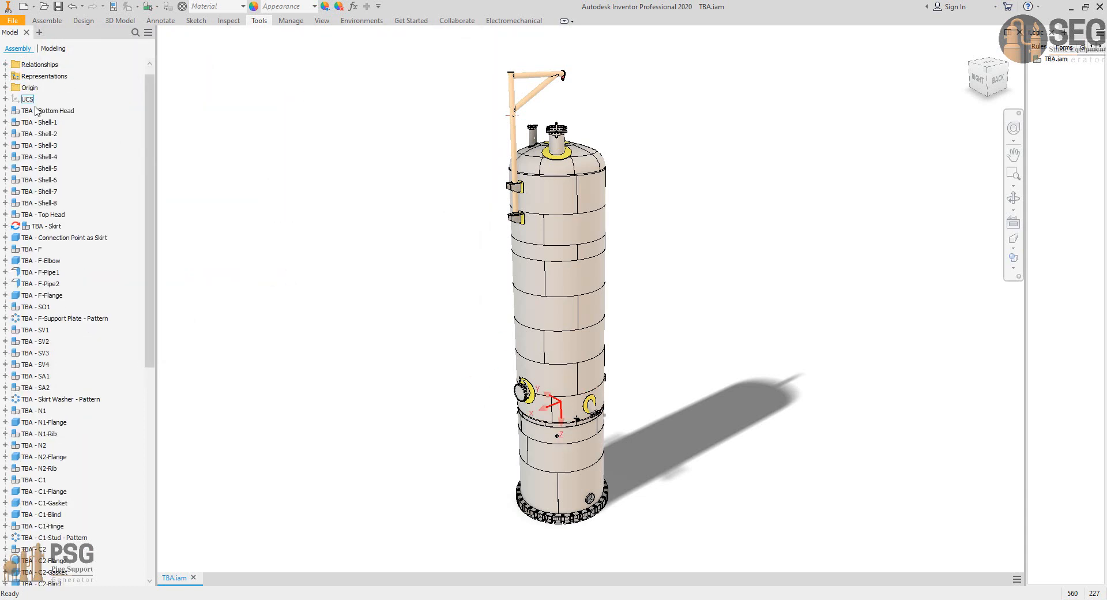
click(5, 75)
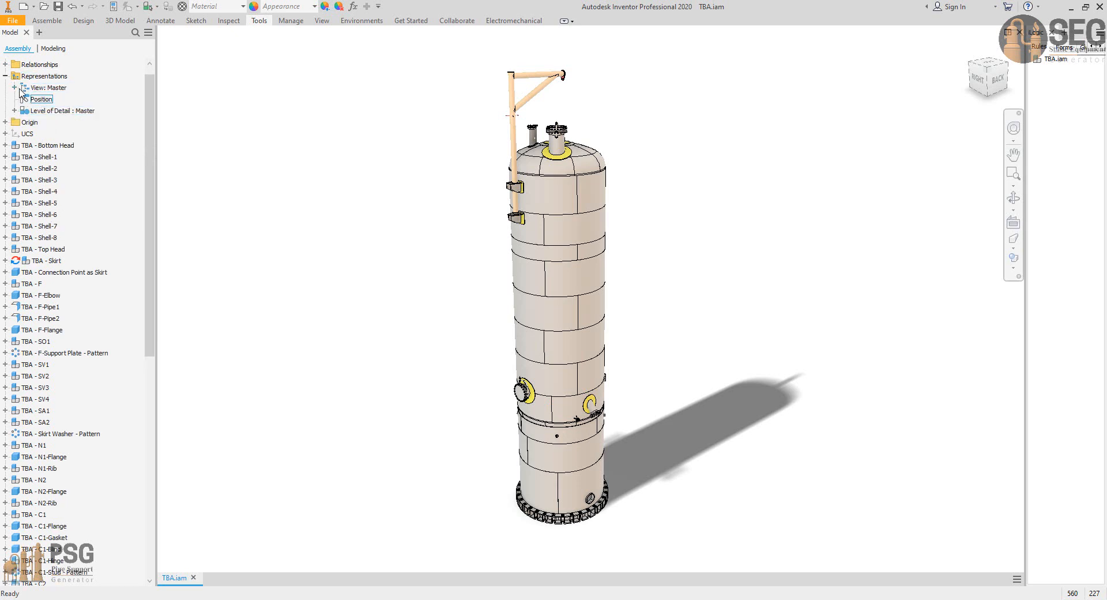
click(14, 88)
double_click(49, 110)
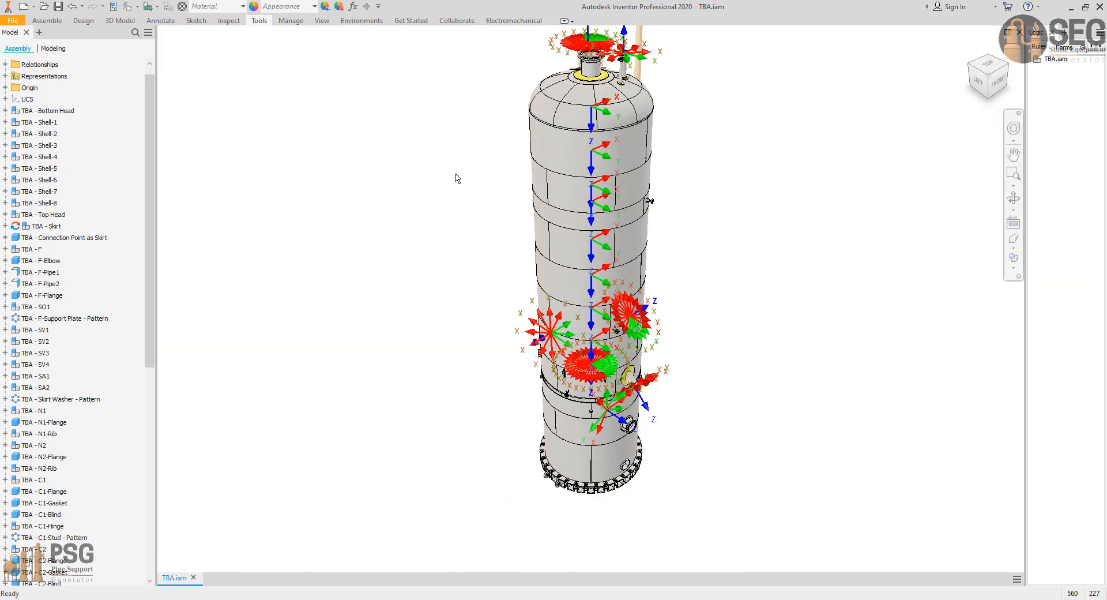
- Hide the UCS triads displayed across the vessel by turning off their object visibility
click(321, 20)
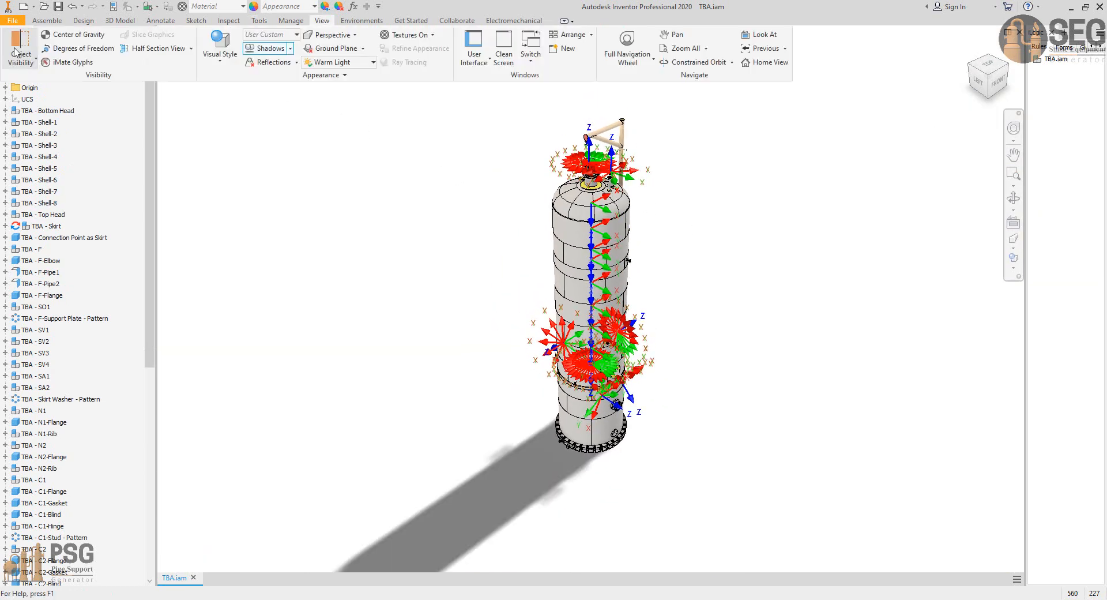
click(24, 63)
click(28, 84)
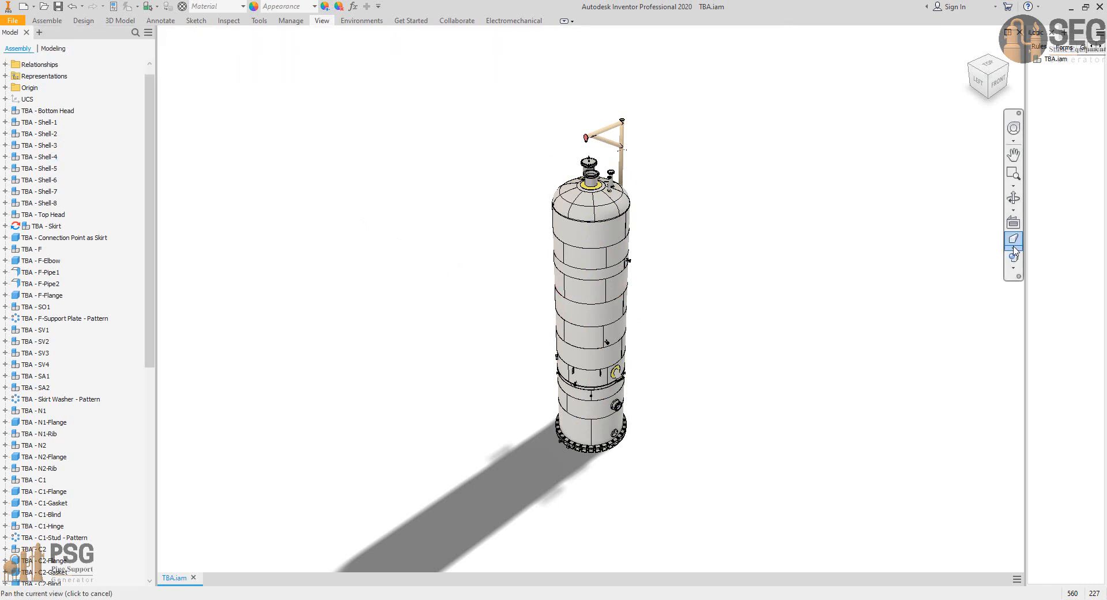
- Set the view projection of the vessel model to Orthographic
click(1014, 267)
click(977, 261)
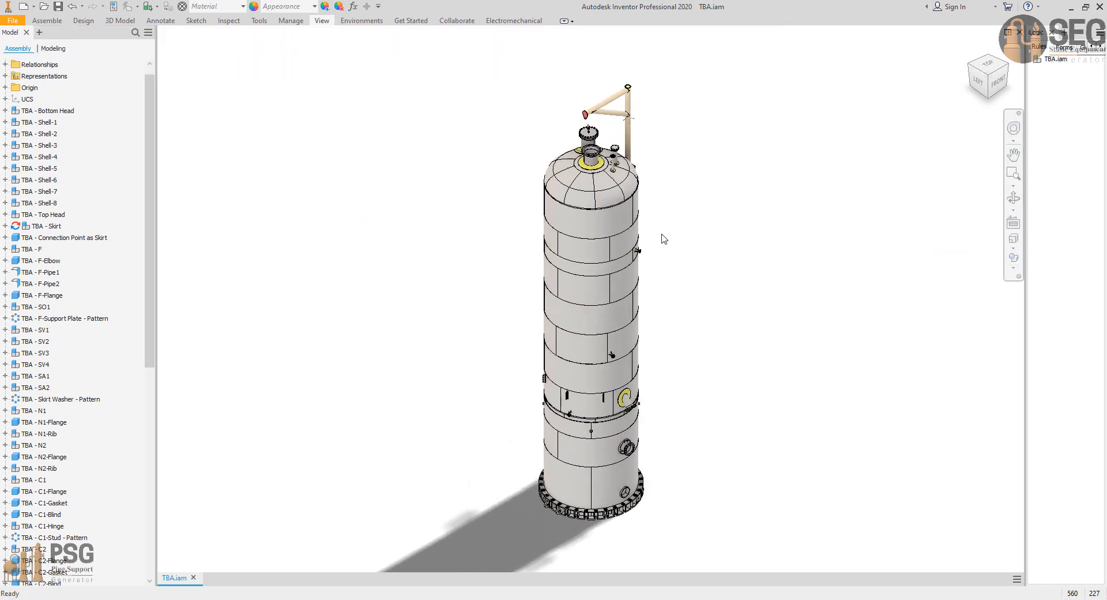
click(1014, 267)
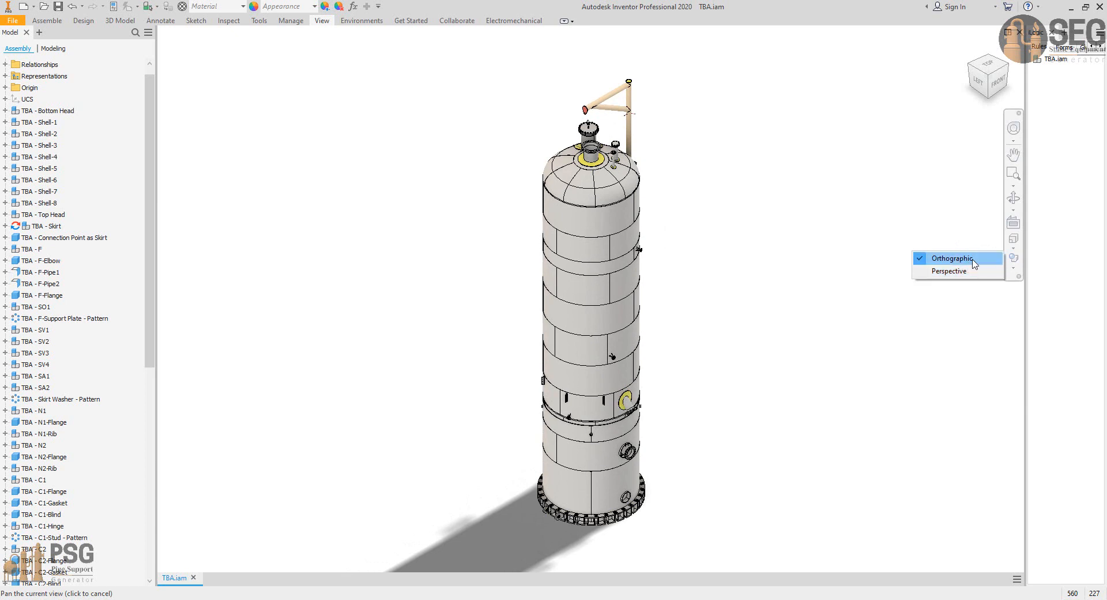
click(710, 244)
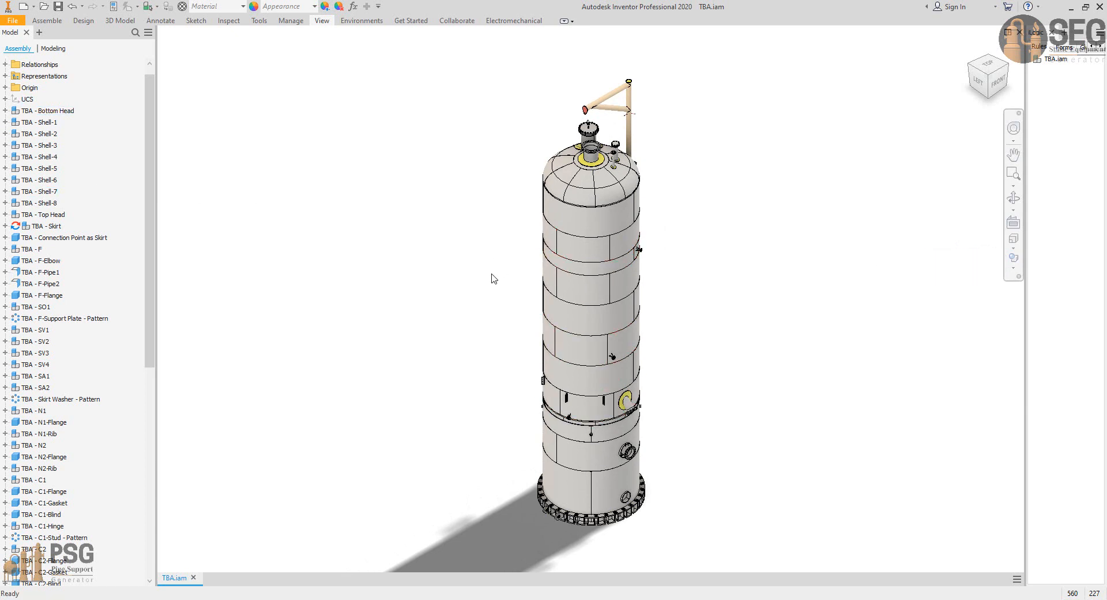
- Add a design view representation named Top and orient it straight down on the vessel, with the davit arm horizontal
click(5, 76)
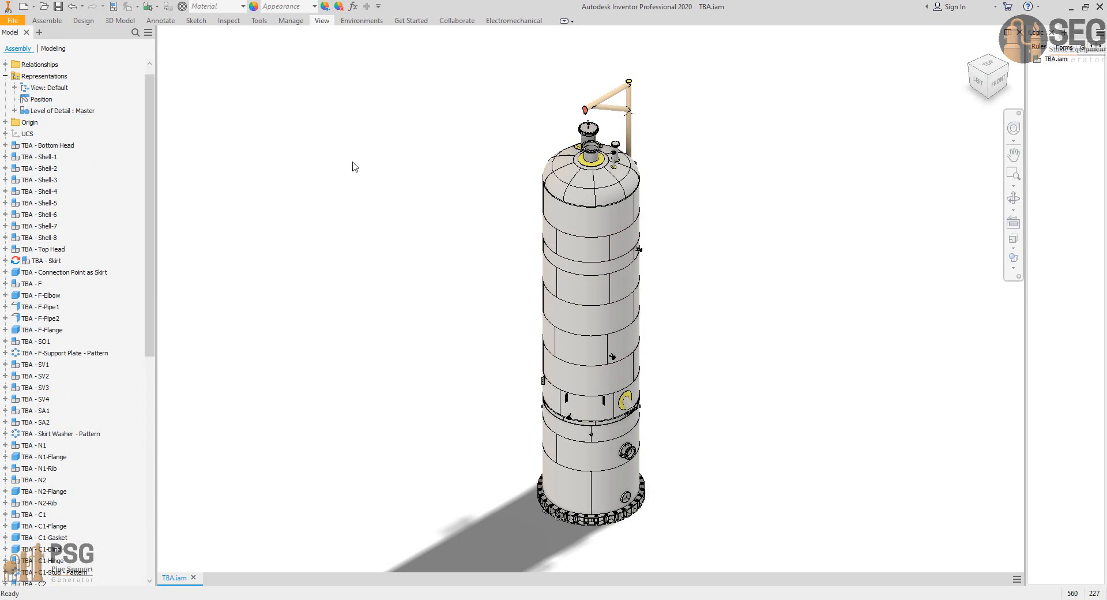
click(15, 87)
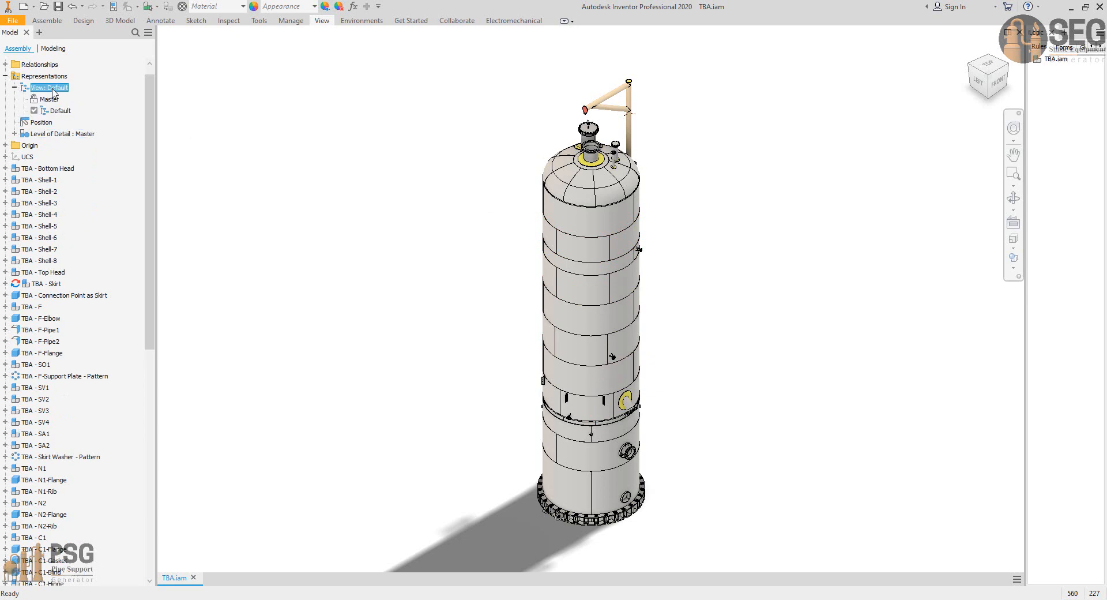
right_click(52, 88)
click(102, 117)
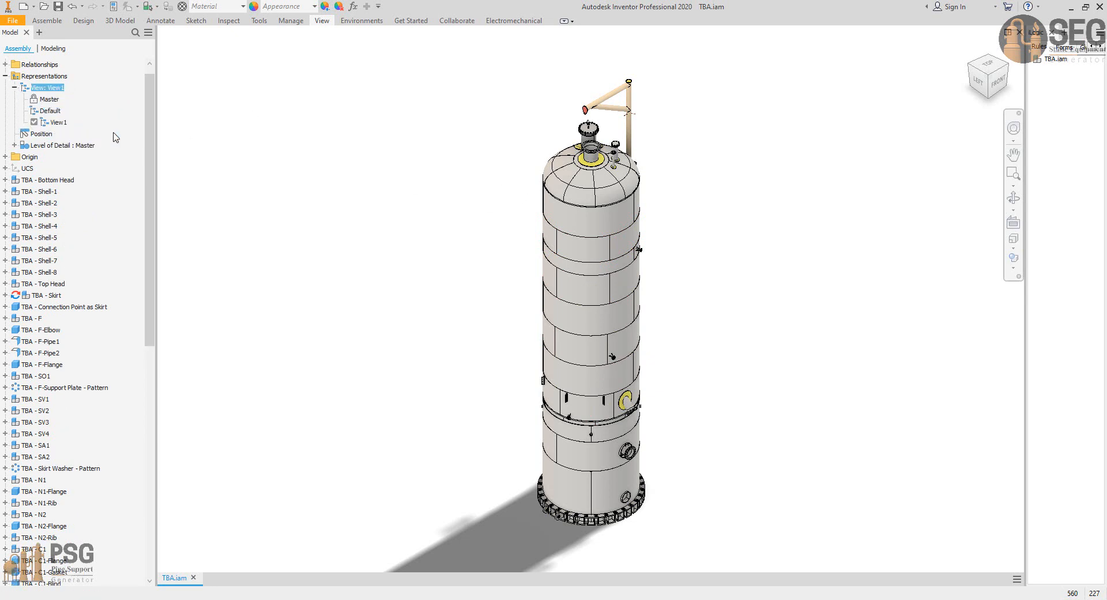
click(54, 125)
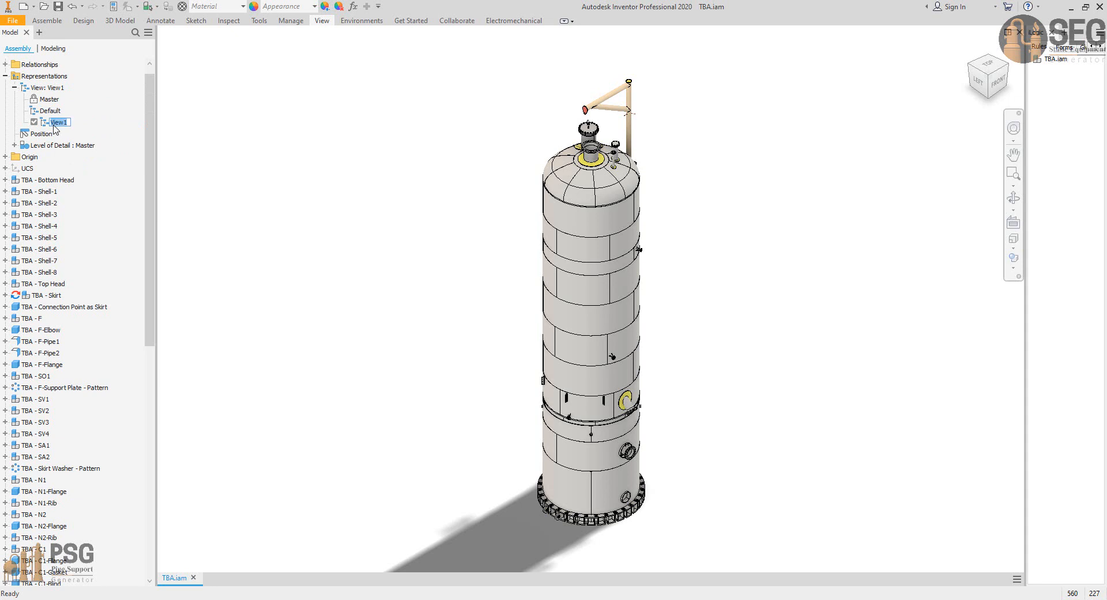
text(Top)
click(990, 65)
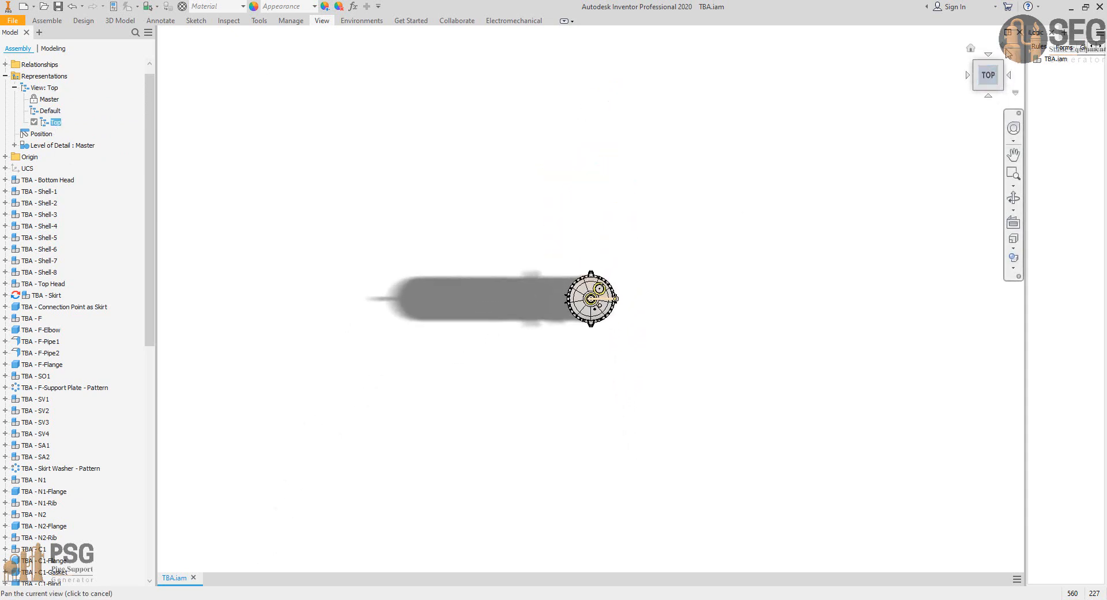
click(1008, 57)
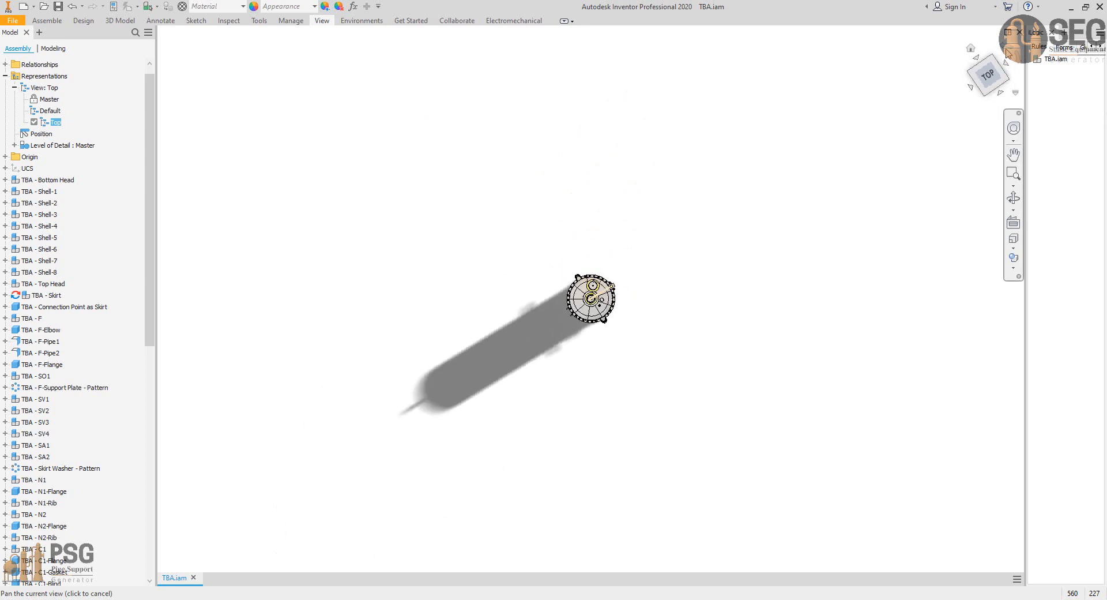
middle_click(669, 174)
middle_click(669, 174)
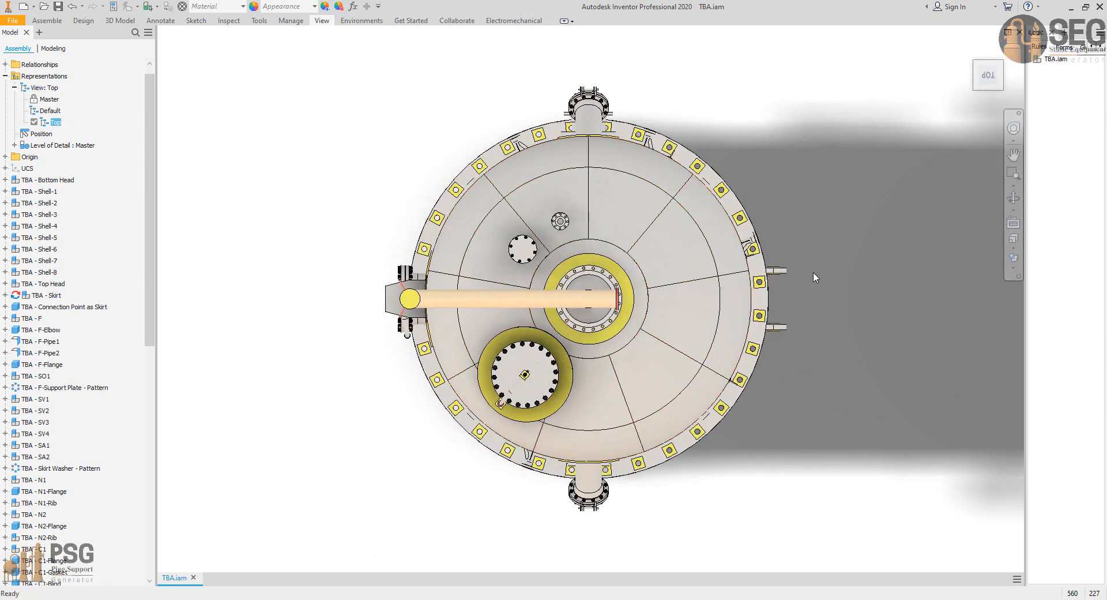
- Add a design view representation named Back and orient it to the vessel's back side
right_click(53, 92)
click(106, 112)
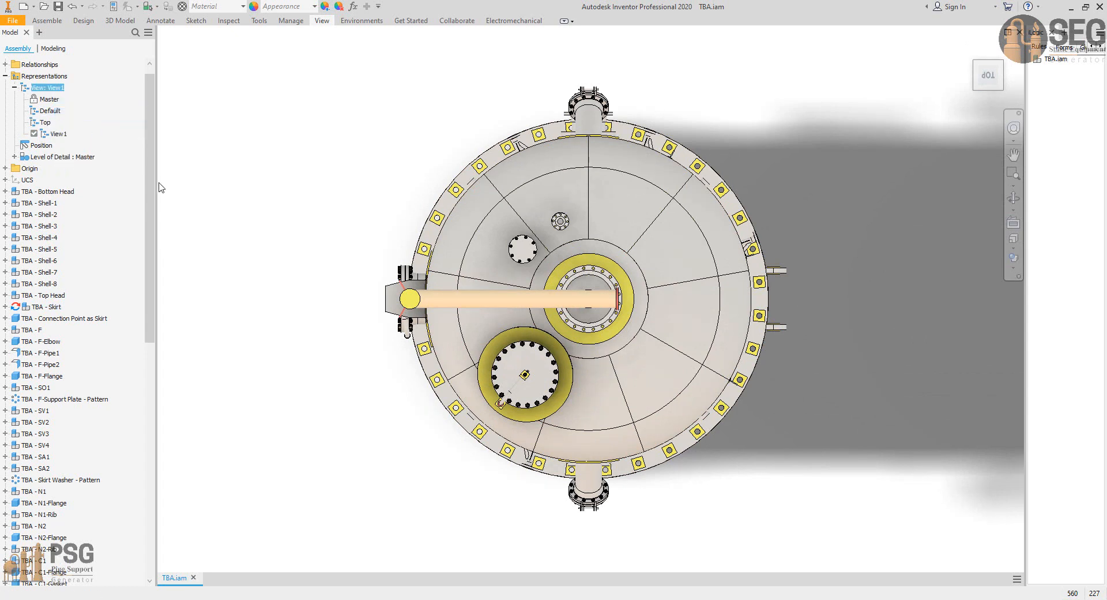
click(59, 135)
click(61, 136)
text(Bal)
key(Return)
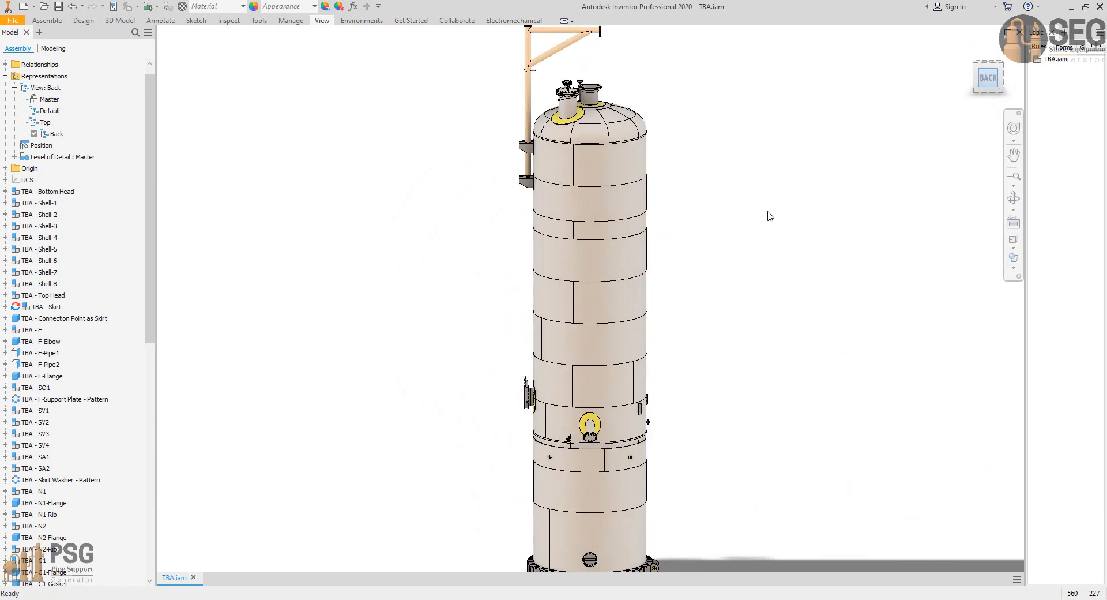
- Add a design view representation named Bottom and orient it to the vessel's underside, turned 180 degrees
click(46, 88)
right_click(38, 90)
click(58, 112)
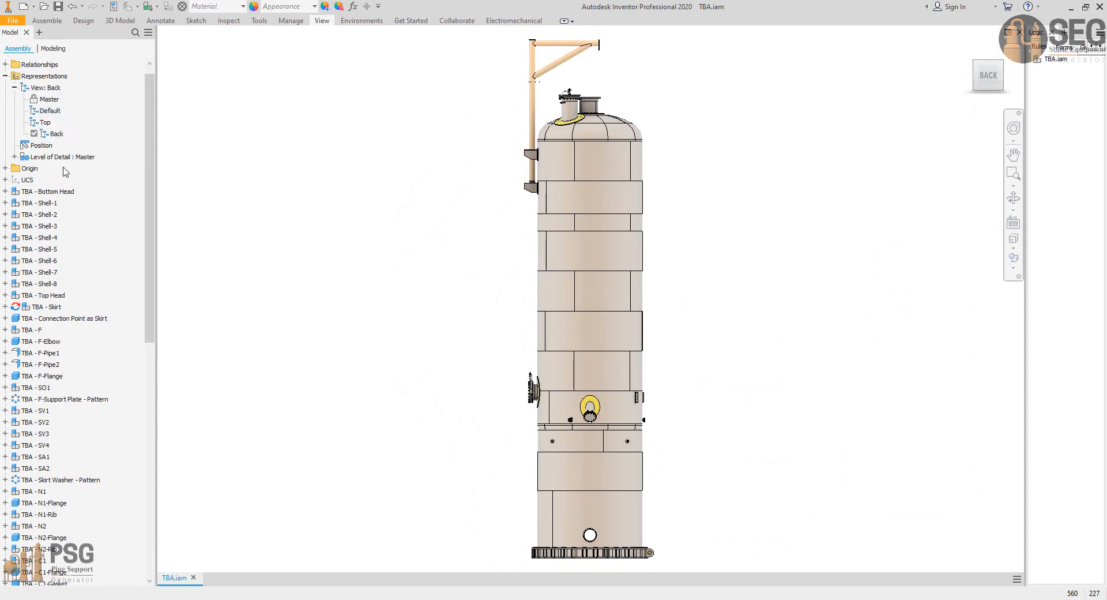
click(58, 145)
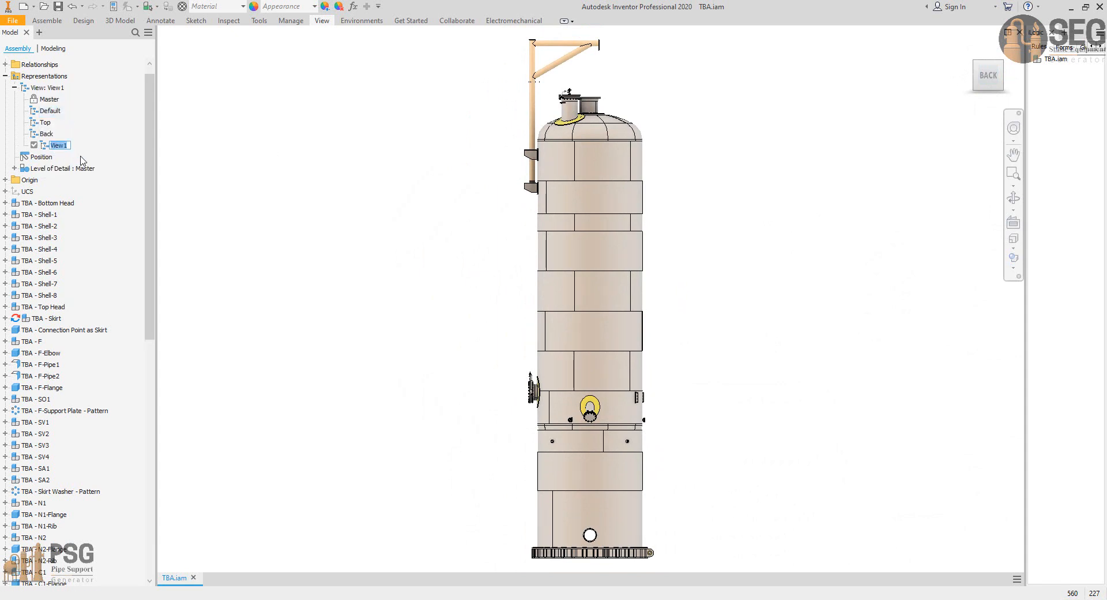
text(Bottom)
key(Return)
click(987, 101)
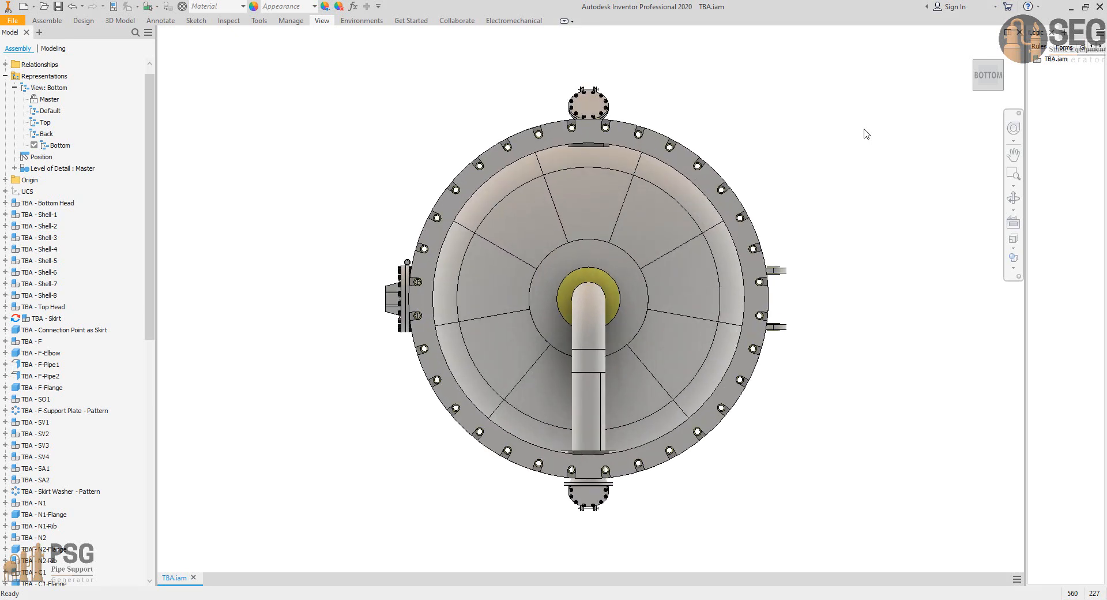
click(1019, 65)
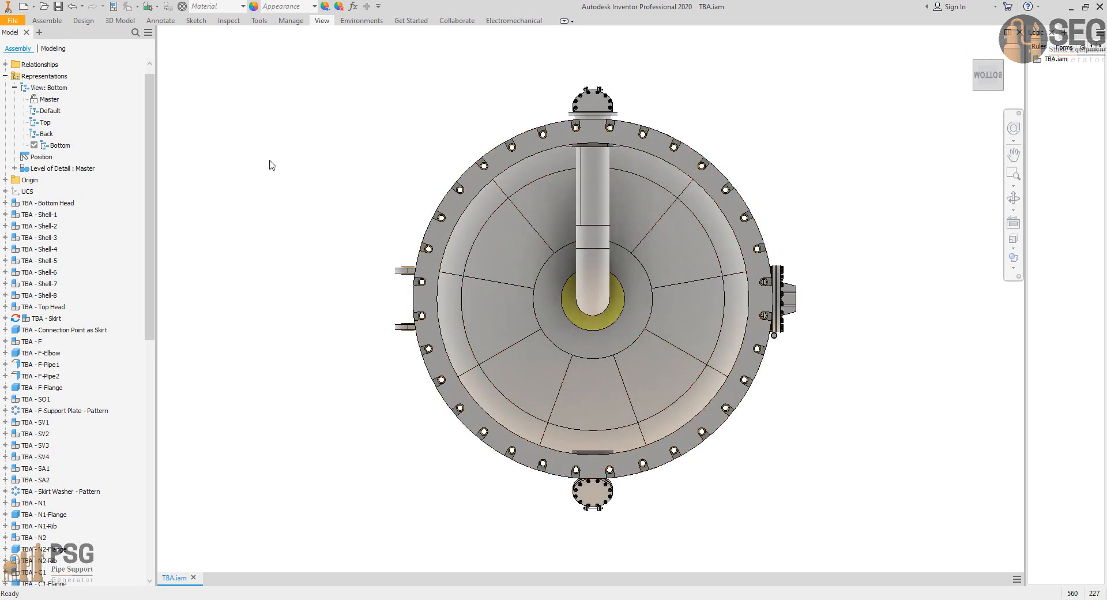
- Add a design view representation named Left and orient it squarely to the vessel's left side
right_click(45, 89)
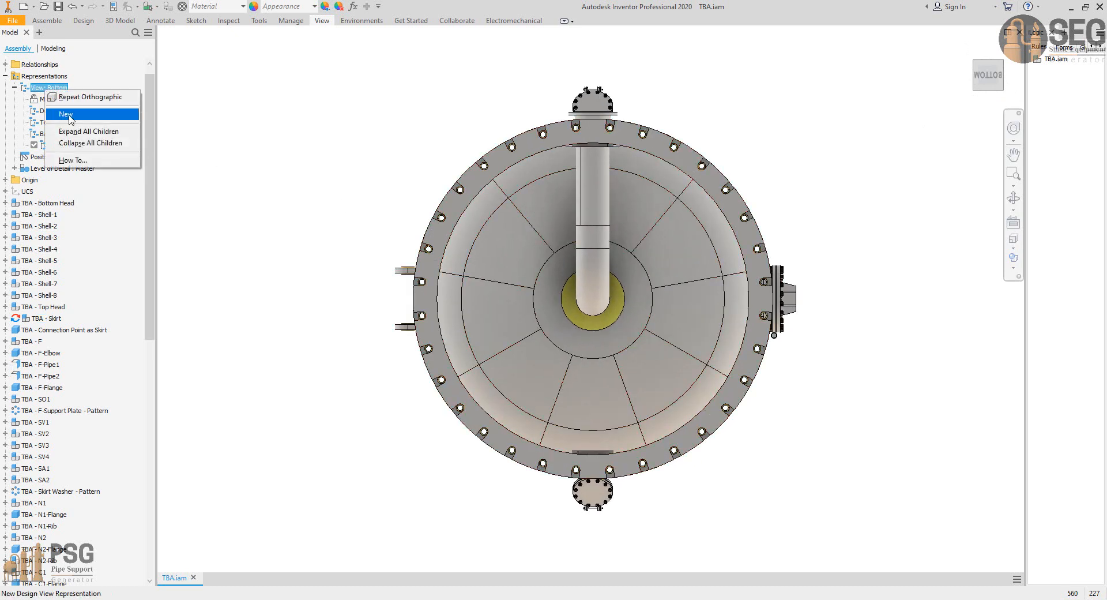
click(69, 116)
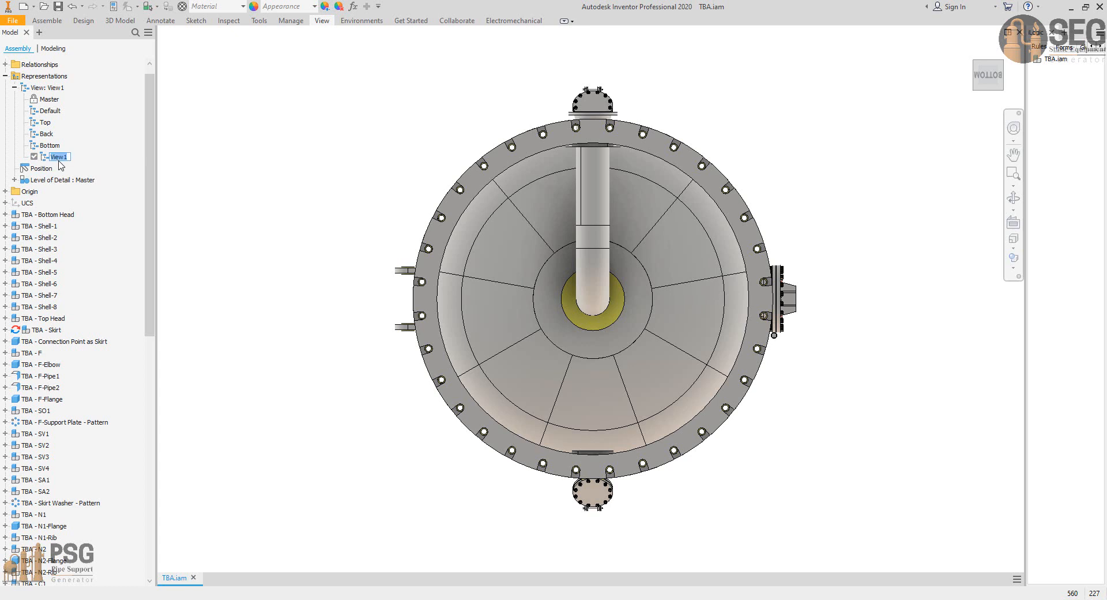
text(Left)
key(Return)
click(1013, 198)
drag(657, 235, 726, 259)
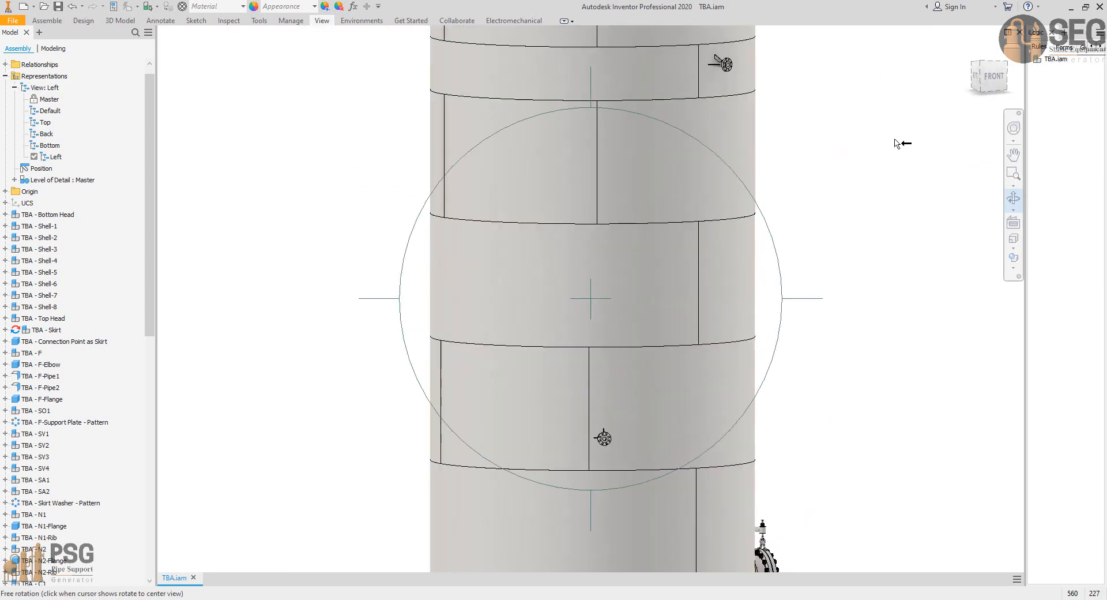
click(981, 76)
key(Escape)
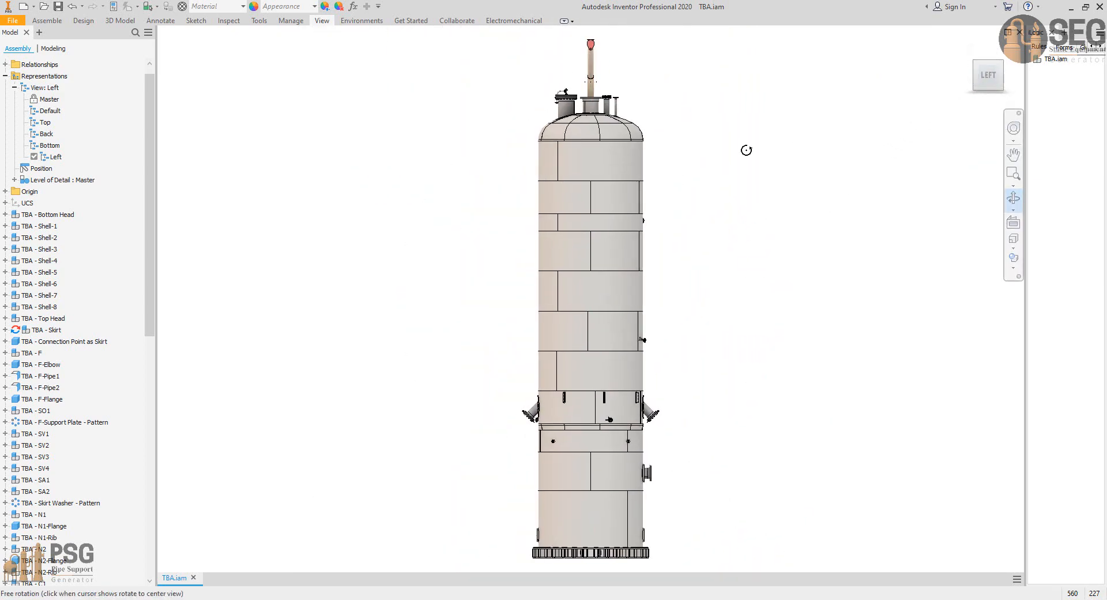
- Add a design view representation named Right and orient it squarely to the vessel's right side
right_click(49, 88)
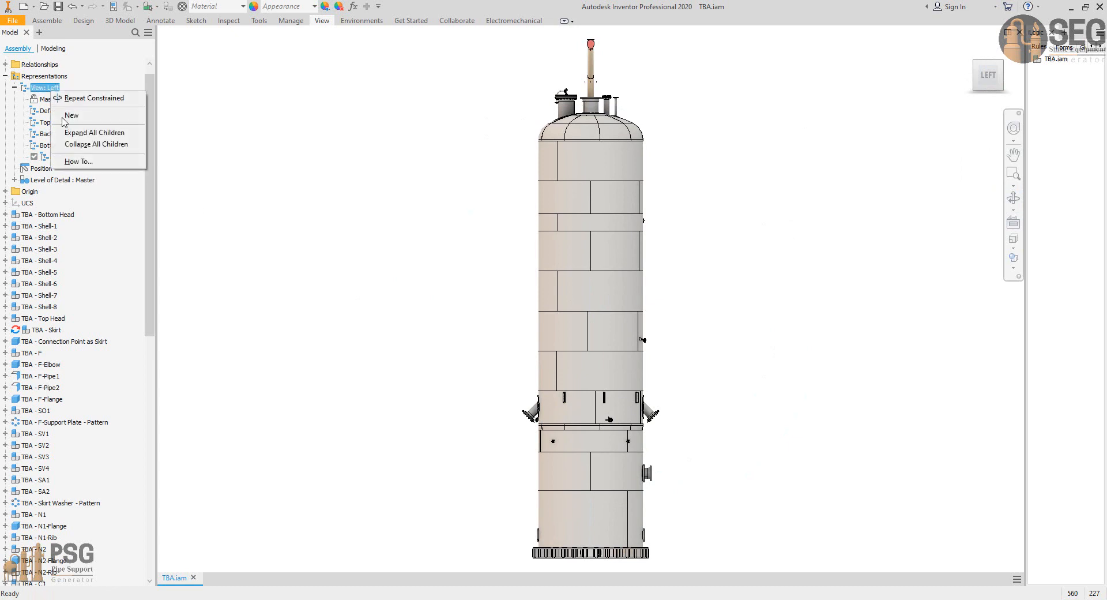
click(69, 116)
click(59, 169)
click(60, 168)
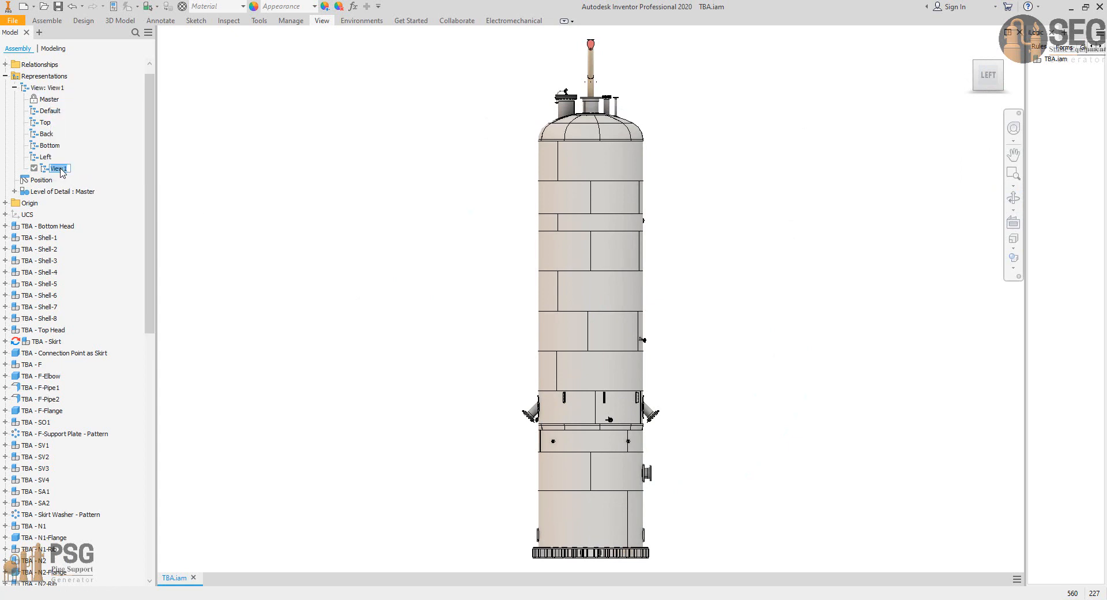
text(Right)
key(Return)
click(1009, 75)
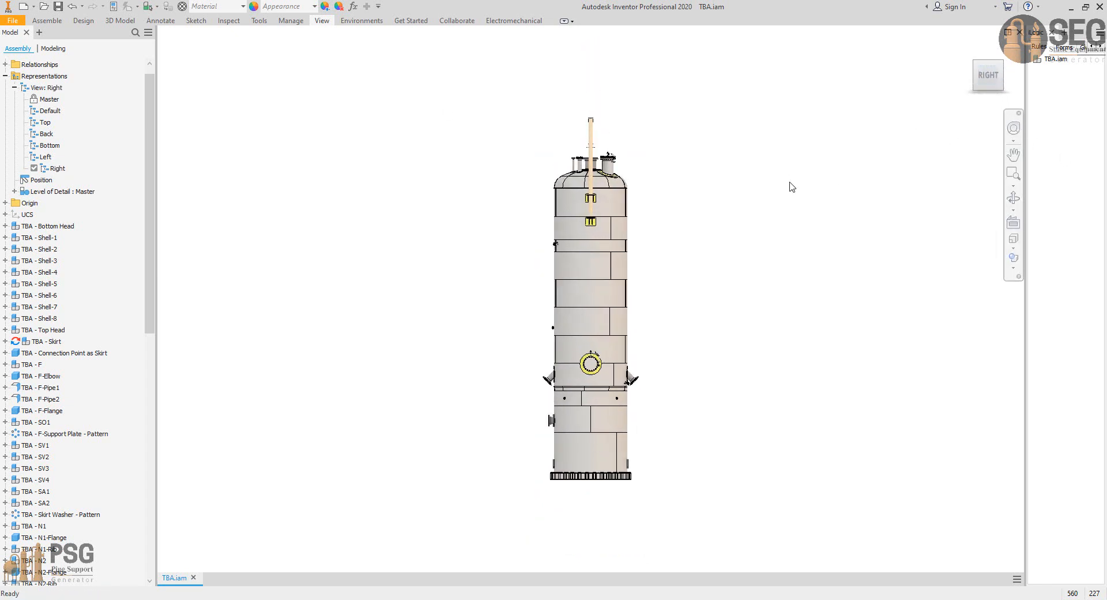
- Add a design view representation named ISO and orient it to an isometric view showing the vessel's top, front and right sides
right_click(56, 89)
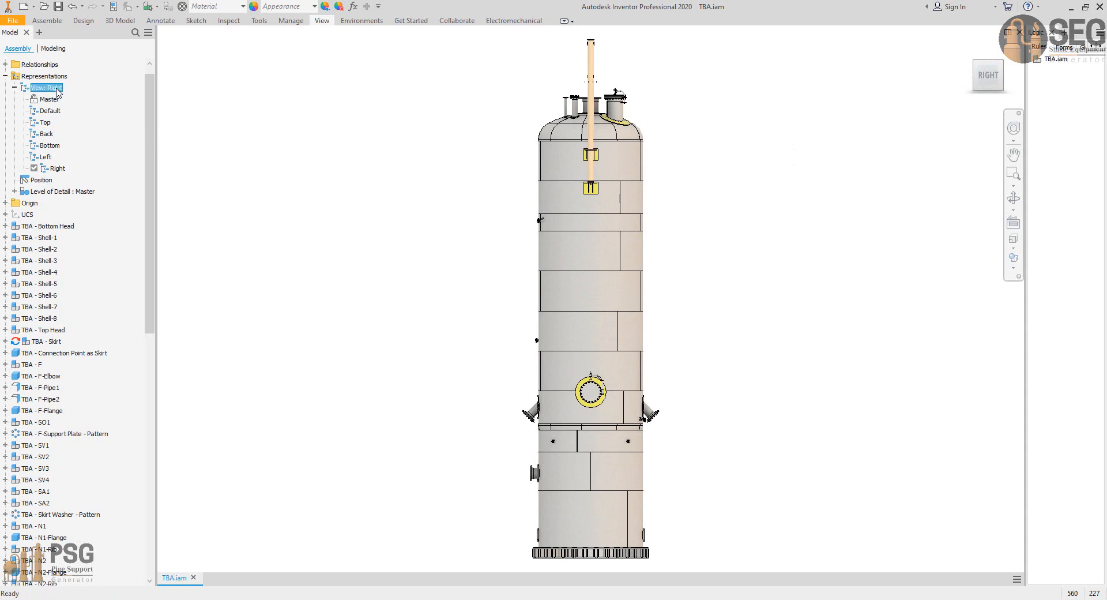
click(77, 112)
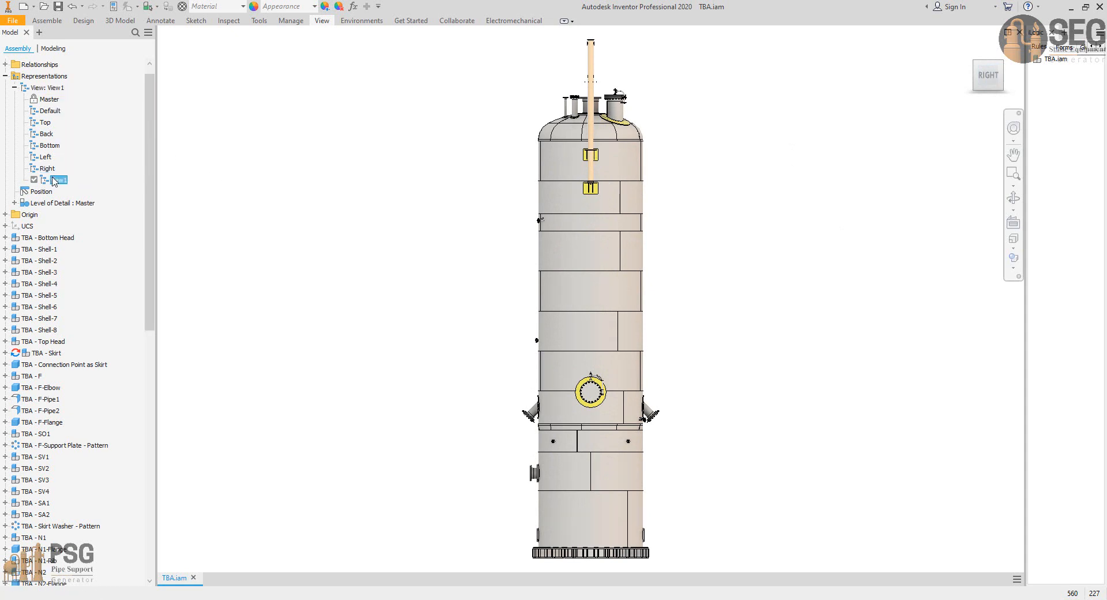
click(58, 180)
text(ISO)
key(Return)
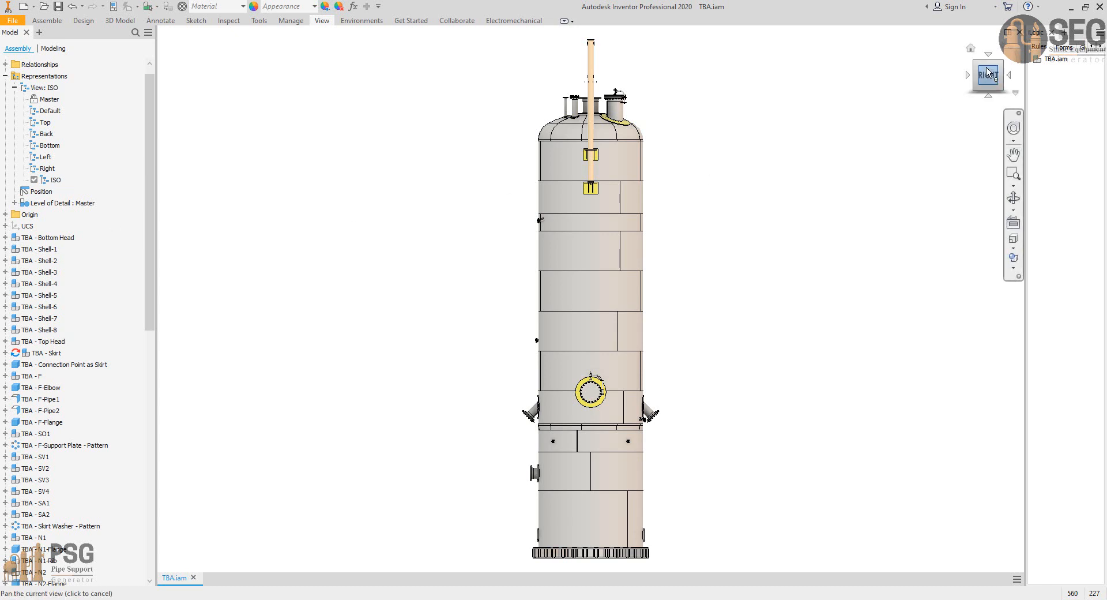
click(976, 68)
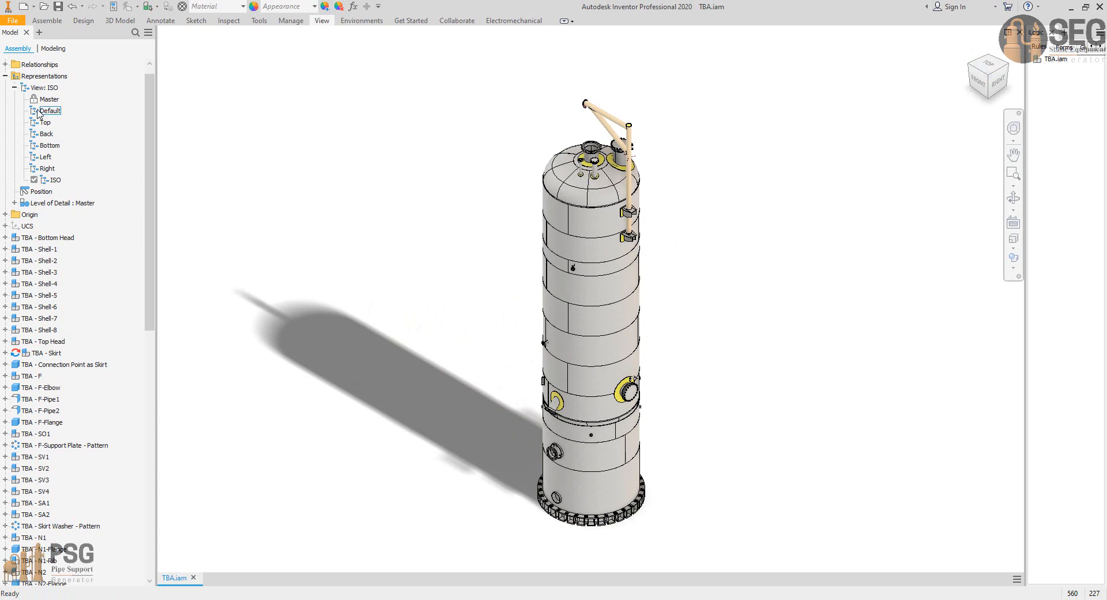
- Add a design view representation named Davit and frame it as a close-up of the davit and top head nozzles, seen slightly from above
right_click(45, 88)
click(74, 114)
text(Davit)
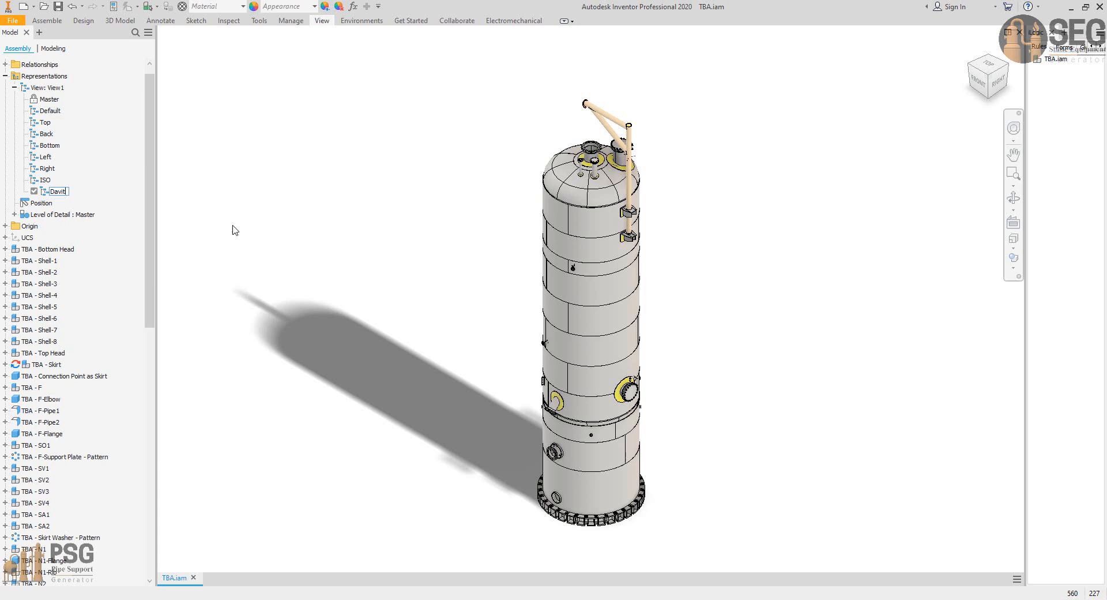
key(Return)
scroll(637, 178, down, 5)
middle_drag(647, 175, 703, 328)
click(1014, 197)
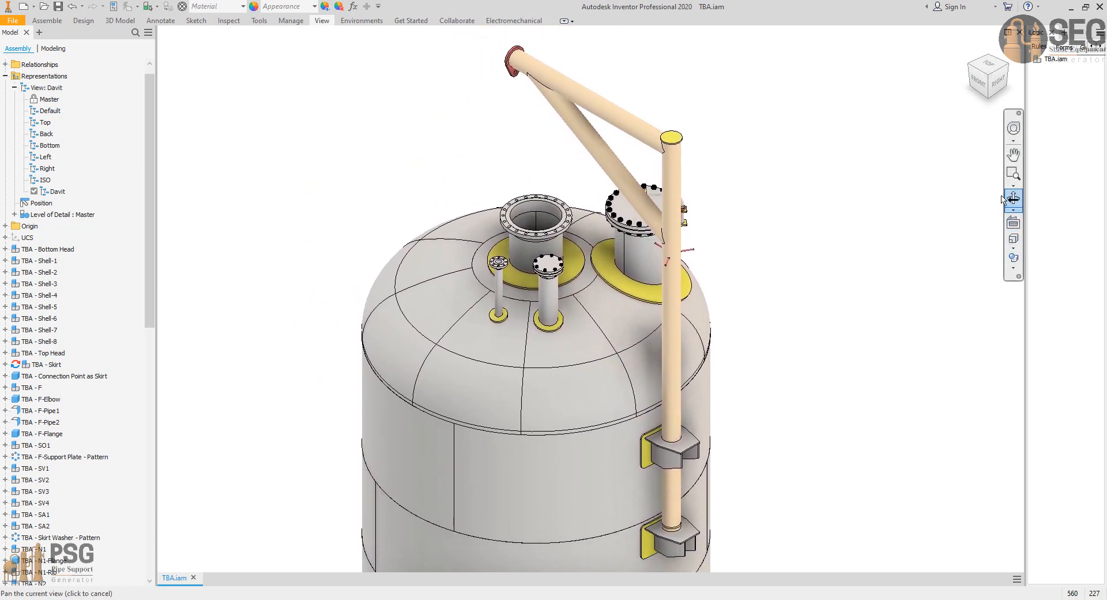
drag(803, 300, 847, 290)
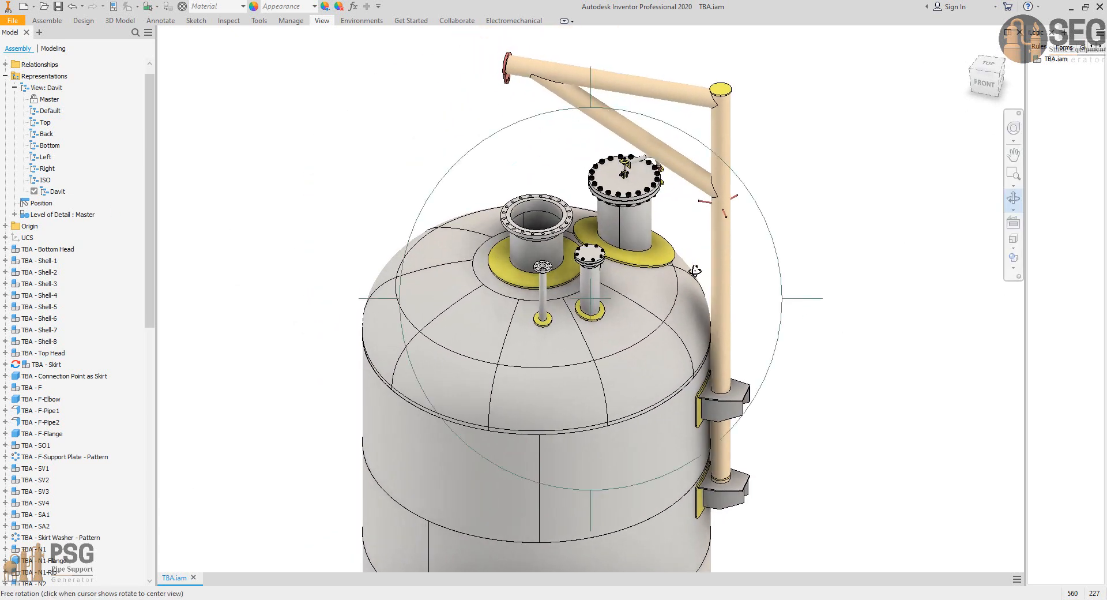
middle_drag(694, 269, 738, 277)
scroll(637, 266, down, 2)
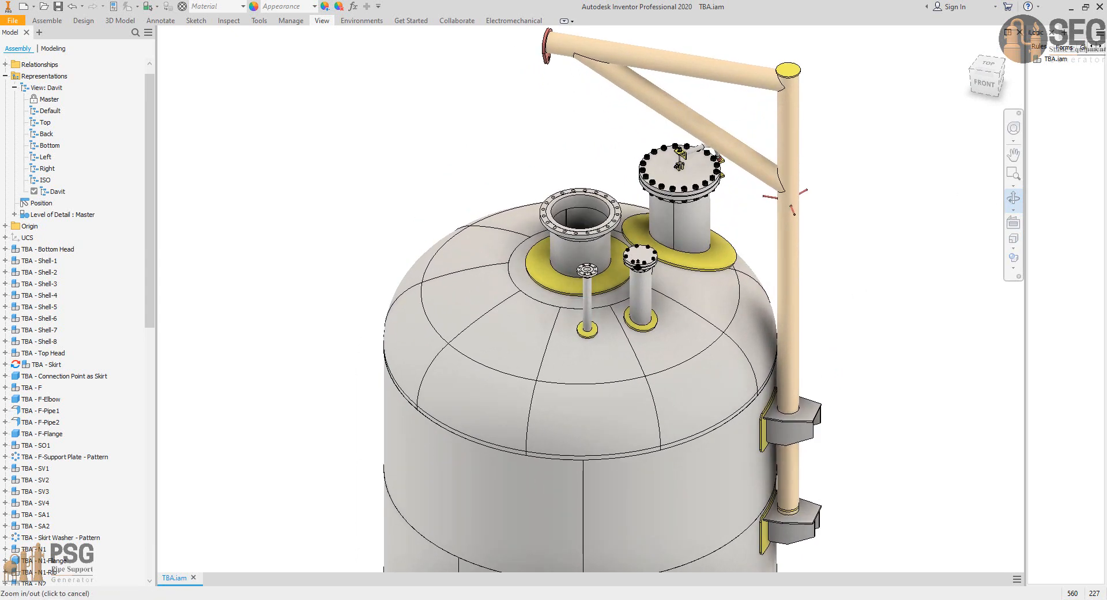
middle_drag(622, 256, 612, 269)
right_click(537, 168)
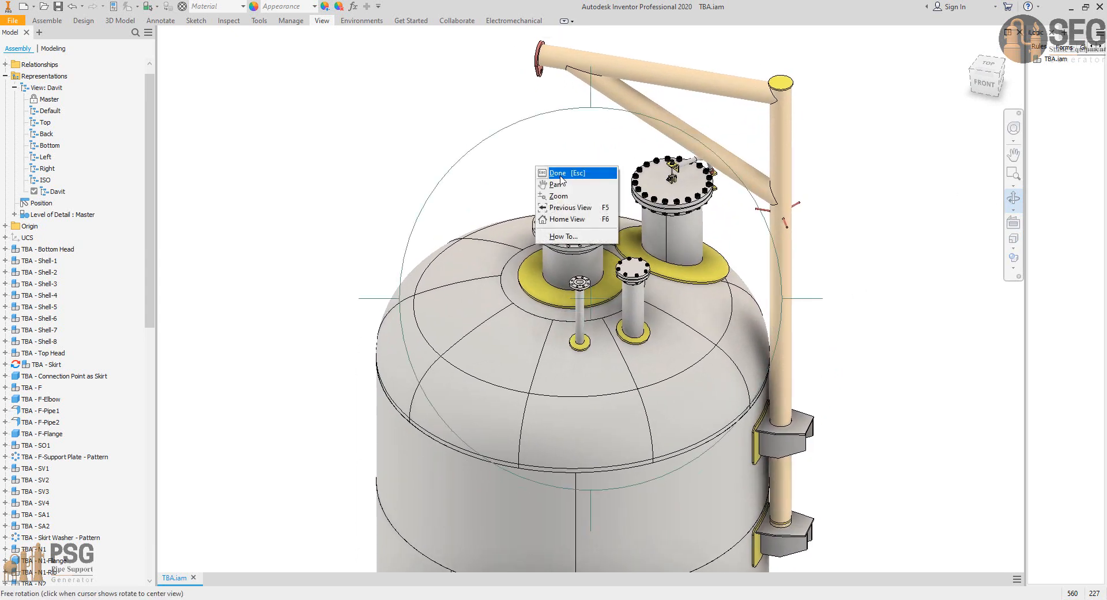
click(547, 170)
- Check the saved design view representations by activating Default, Top, Back, Bottom and Davit in turn
double_click(49, 111)
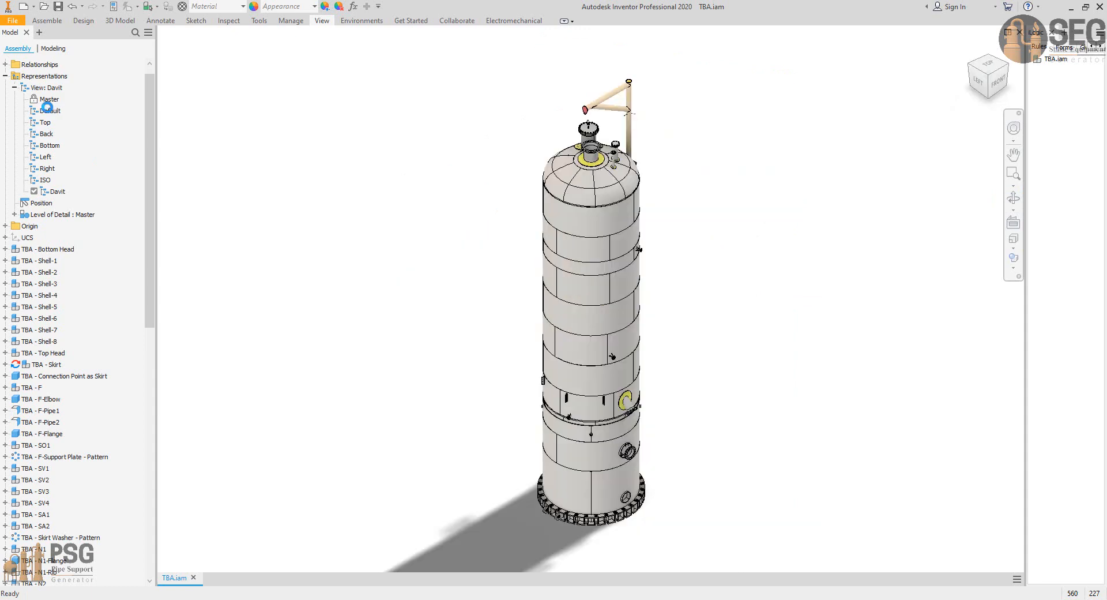
double_click(51, 122)
double_click(46, 133)
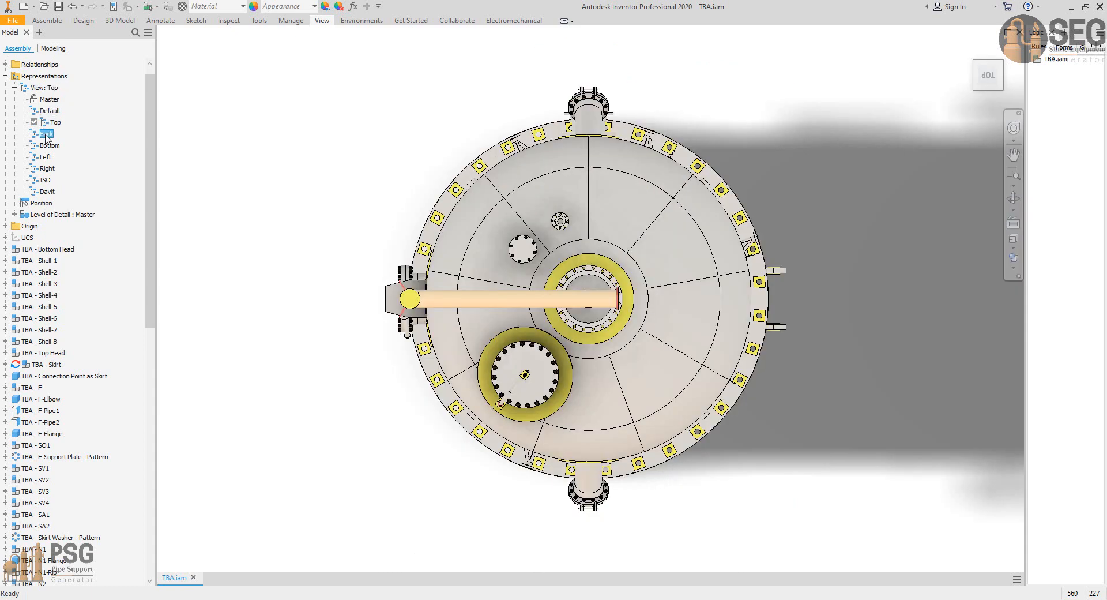
double_click(49, 145)
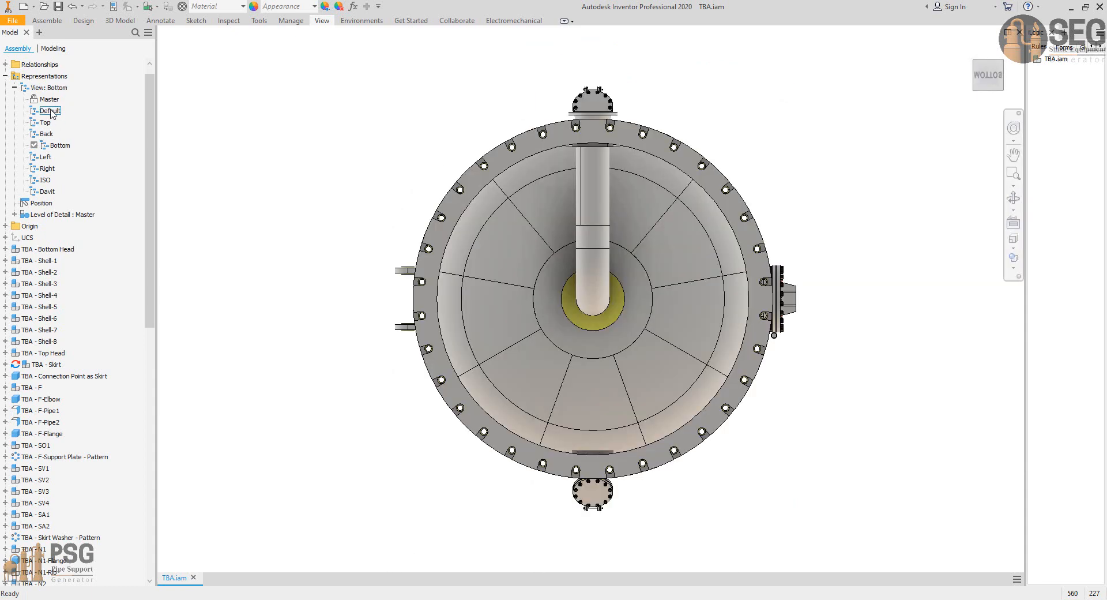
double_click(43, 191)
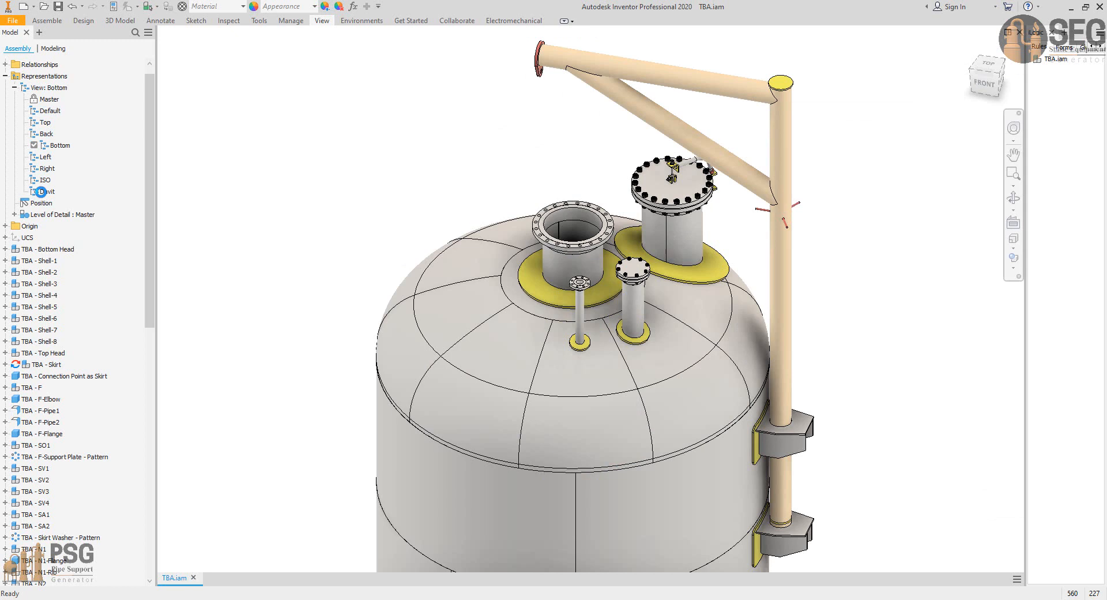
- Save the assembly and start exporting it as a 3D PDF
click(58, 6)
click(6, 76)
click(12, 20)
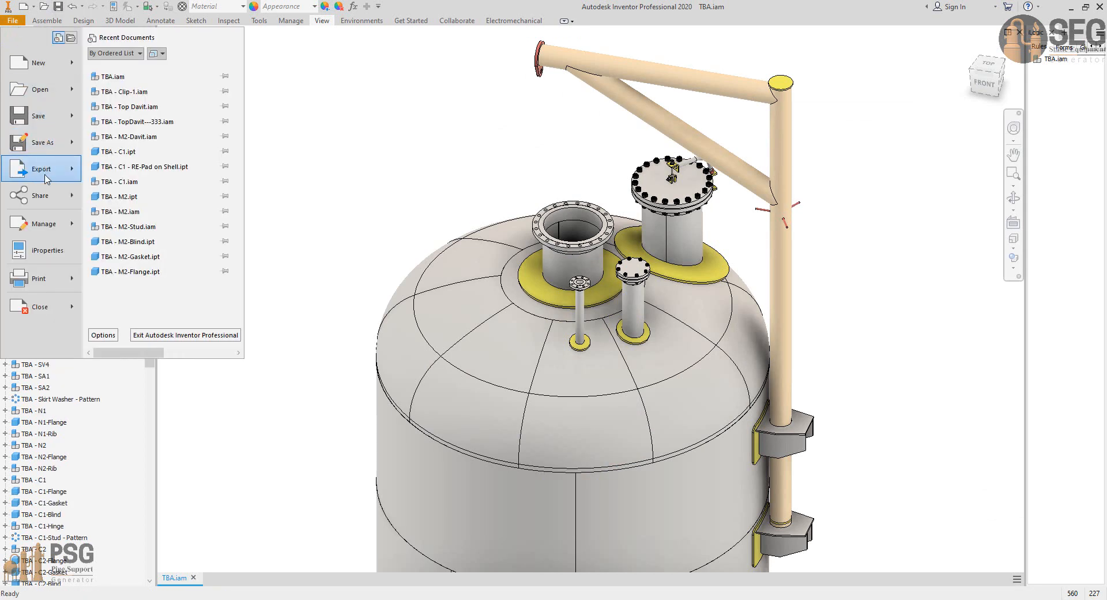
mouse_move(41, 169)
click(116, 92)
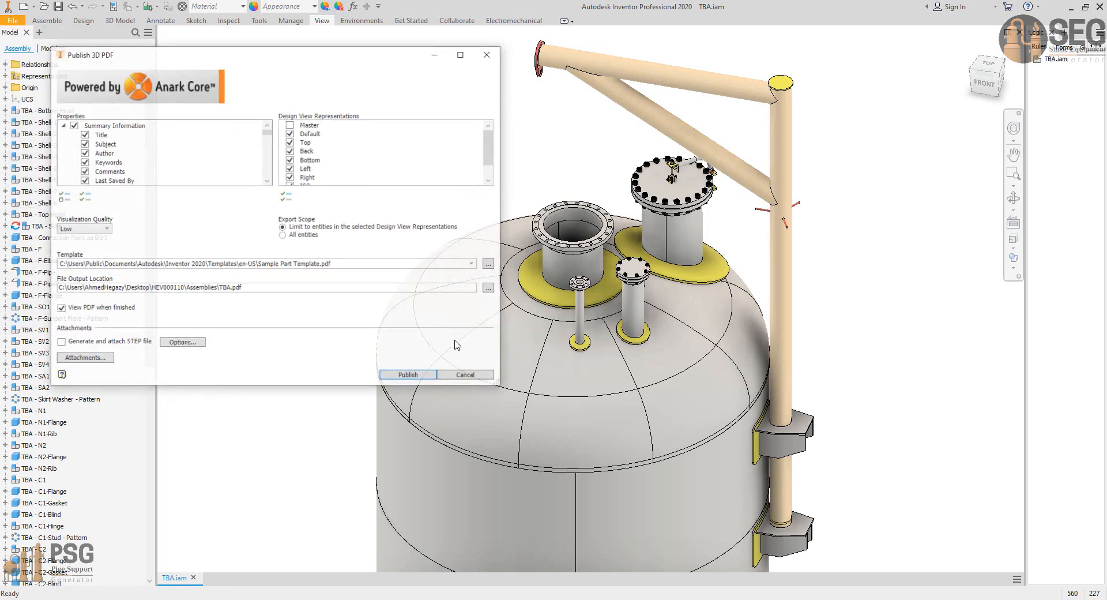
- Set the output file to 3D PDF Model for HEV000110.pdf in the HEV000110 folder and publish the 3D PDF
double_click(324, 289)
click(489, 287)
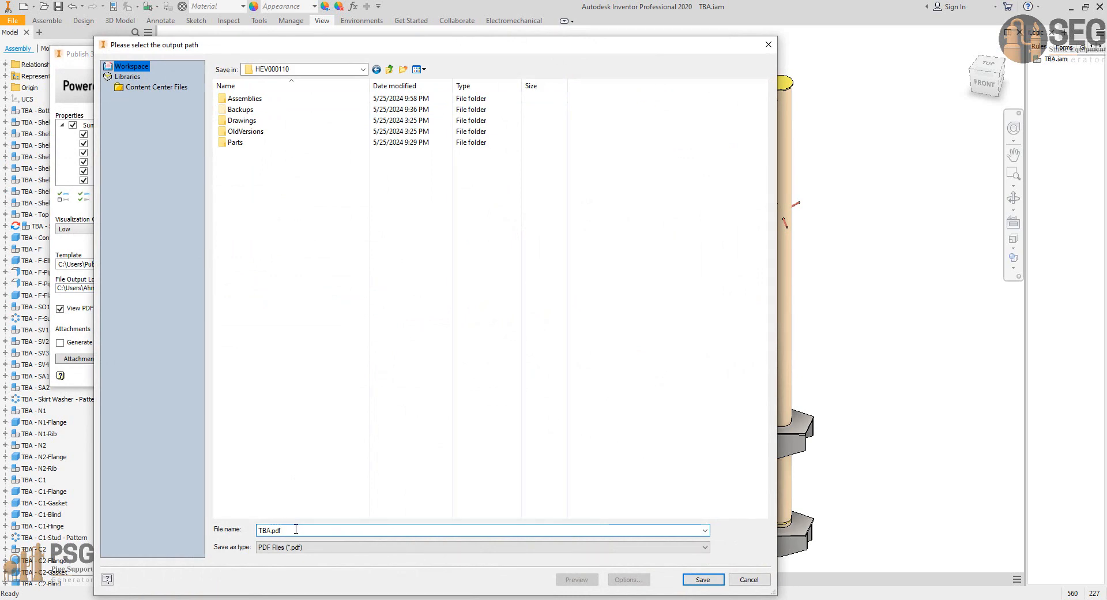
text(3D PDF Model for HEV000110.pdf)
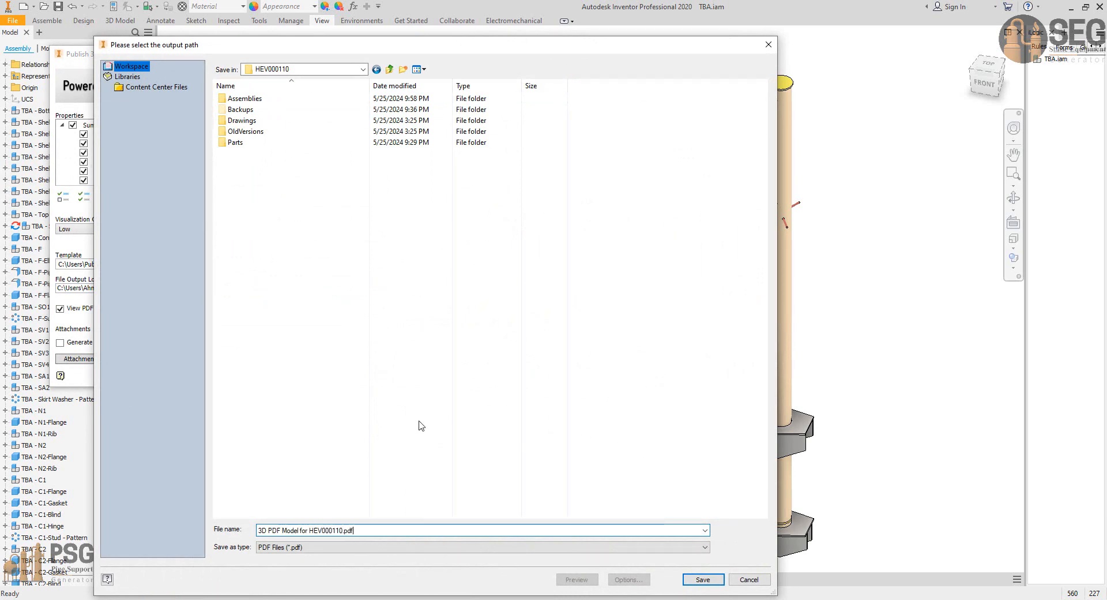
click(699, 579)
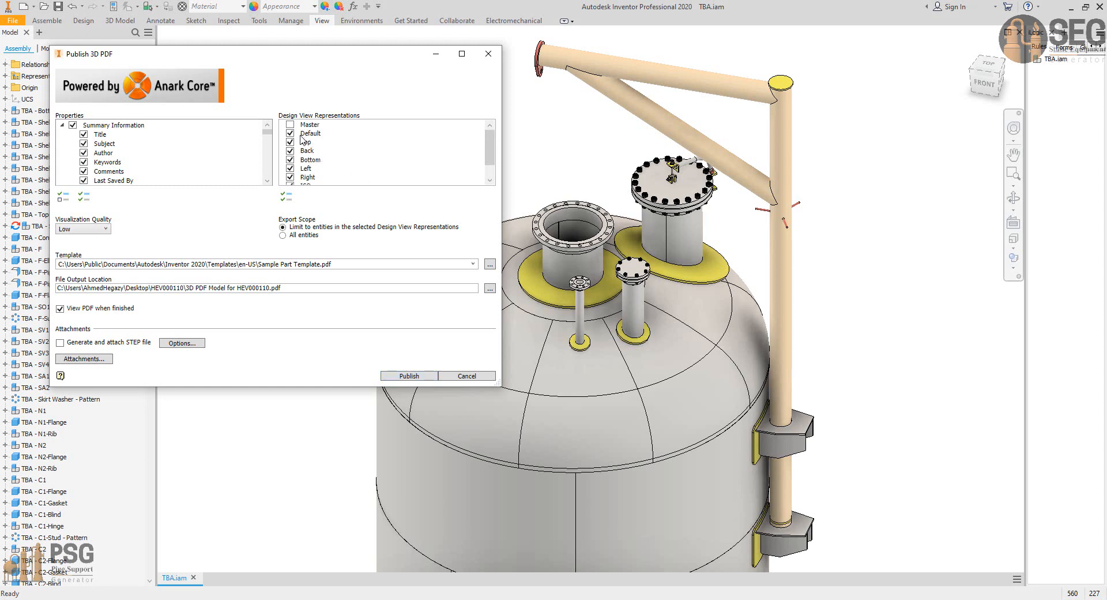
scroll(314, 159, down, 1)
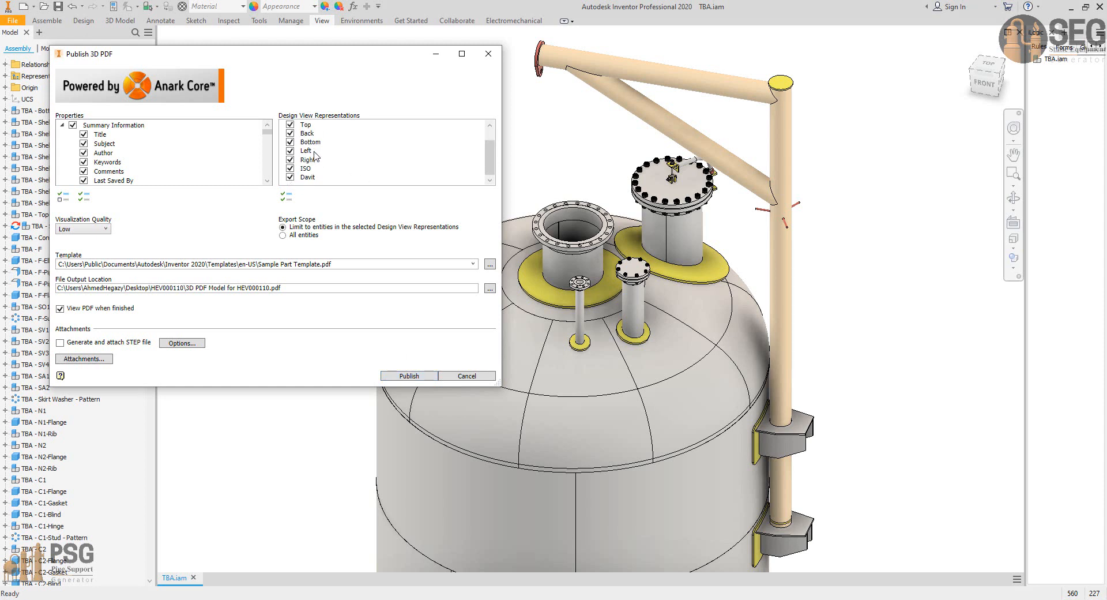
click(408, 375)
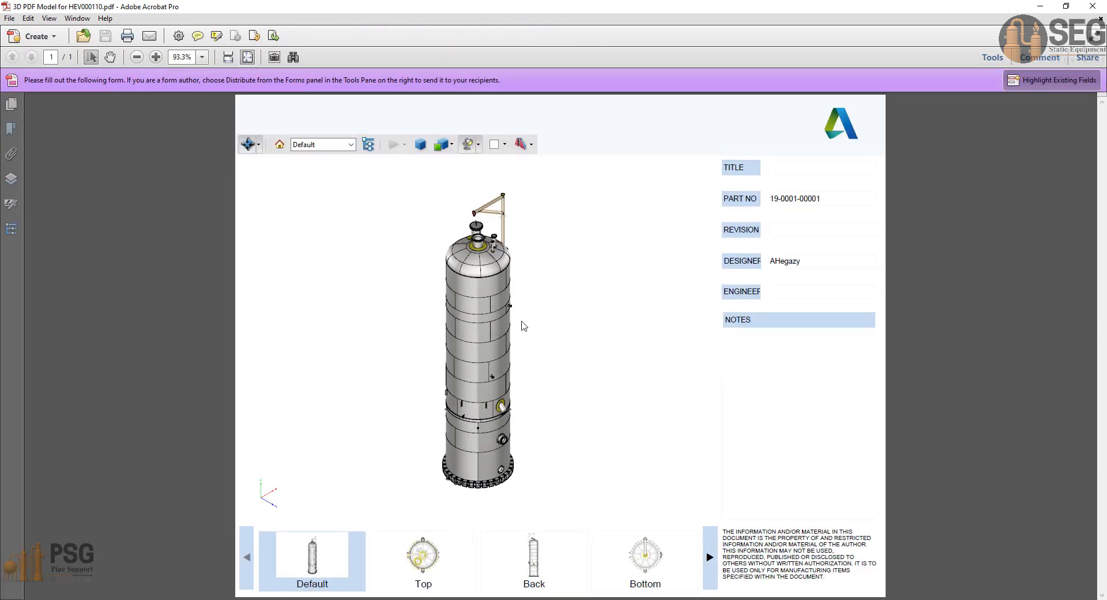
- Examine the published vessel model in Adobe Acrobat Pro from several angles, from the top head down to the skirt
drag(502, 367, 513, 327)
scroll(473, 243, up, 3)
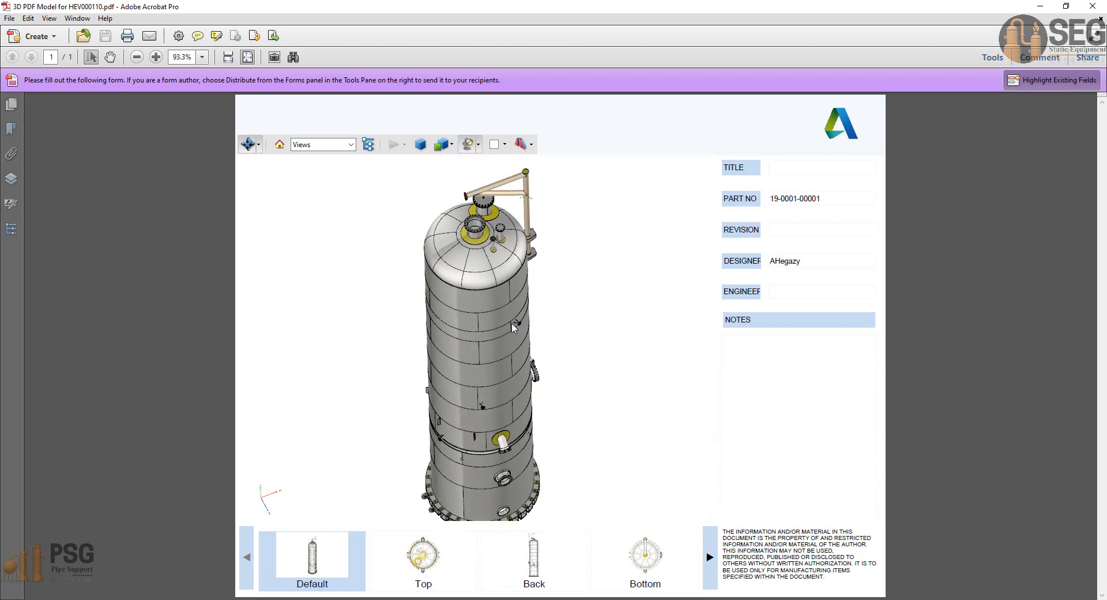
scroll(508, 294, up, 3)
drag(498, 249, 460, 213)
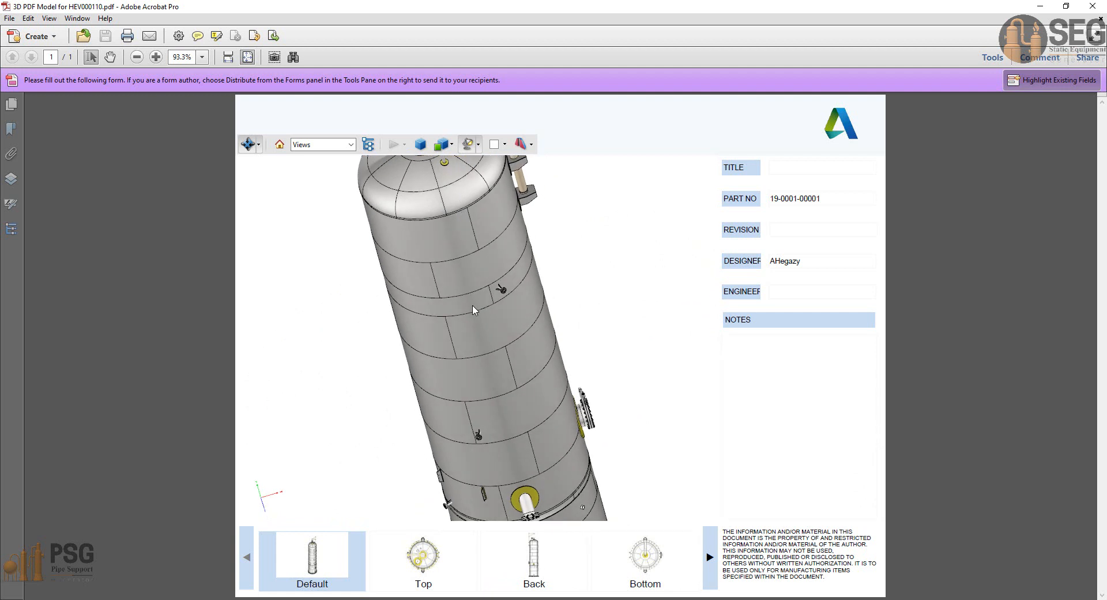
scroll(473, 309, down, 5)
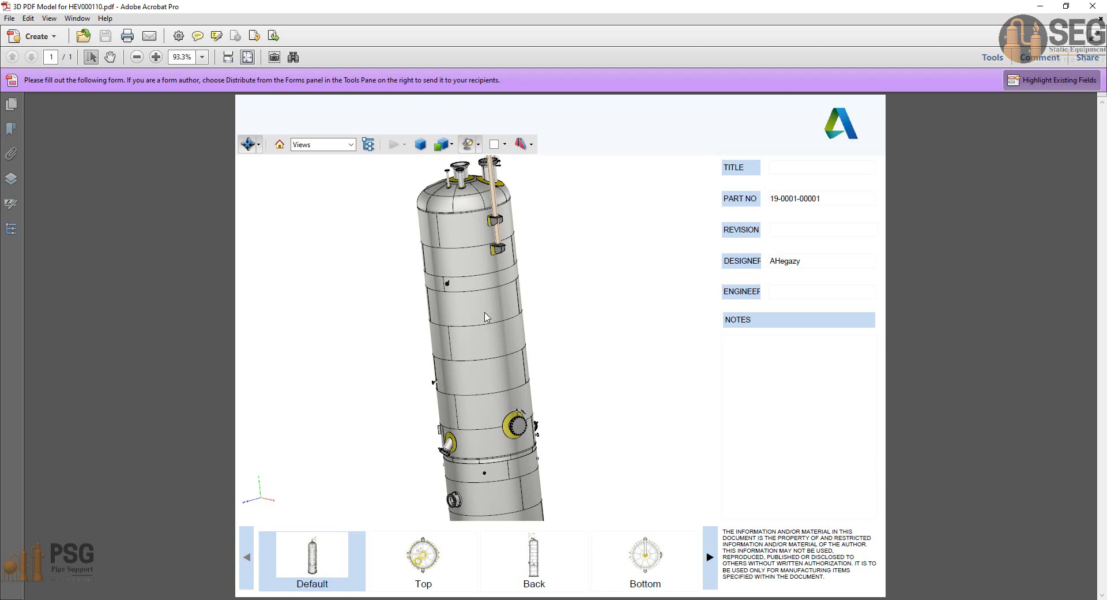
middle_drag(477, 313, 486, 261)
click(259, 144)
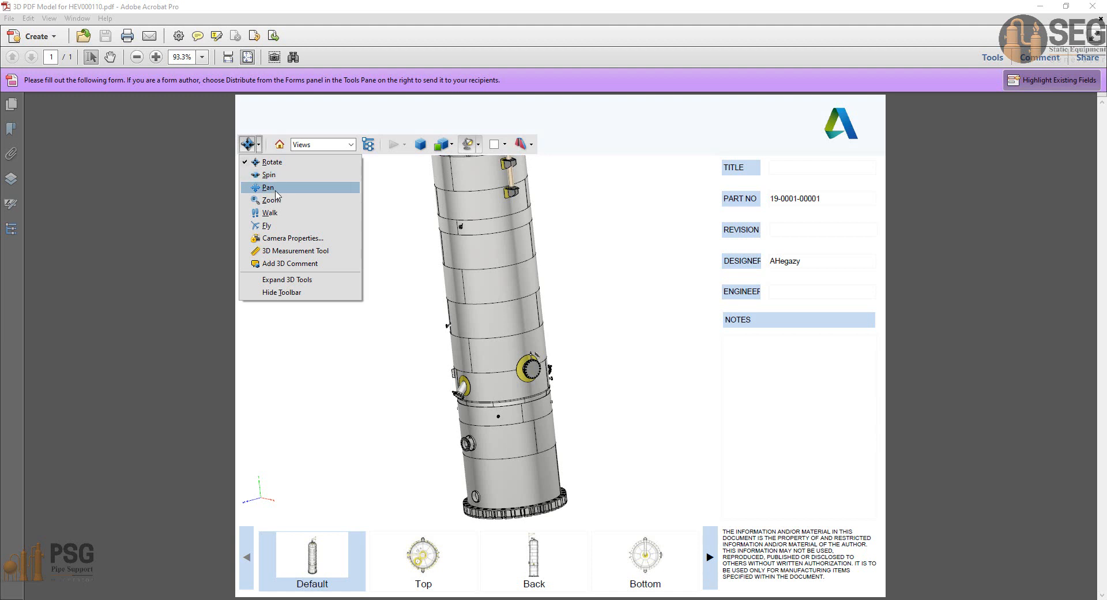
click(399, 317)
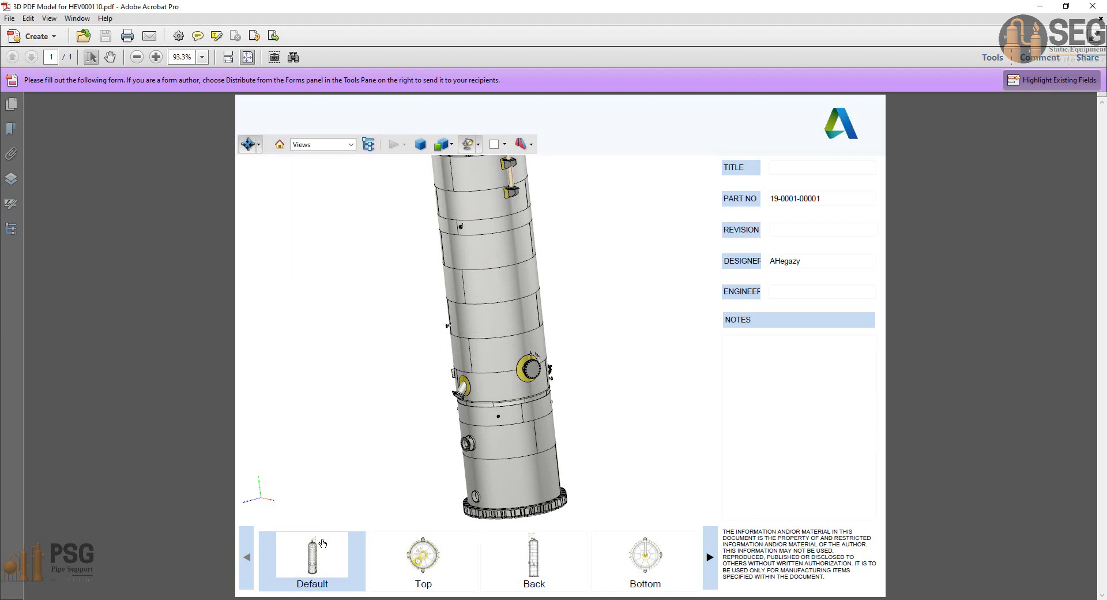
- Display the Default, Top and Davit views of the PDF model using the view thumbnails
click(312, 571)
click(427, 562)
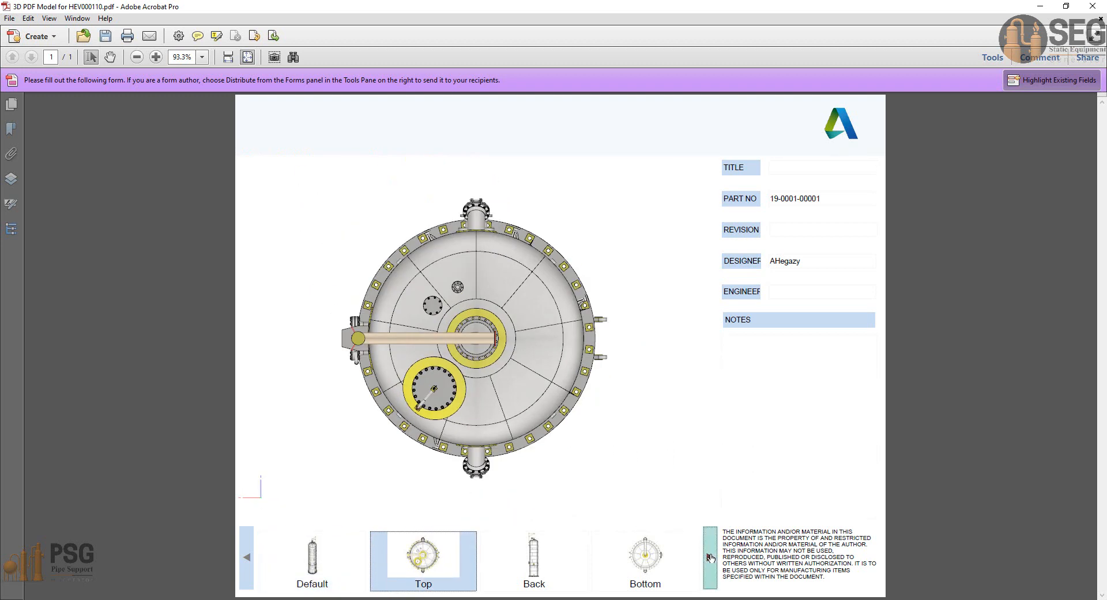
click(710, 557)
click(710, 557)
click(711, 558)
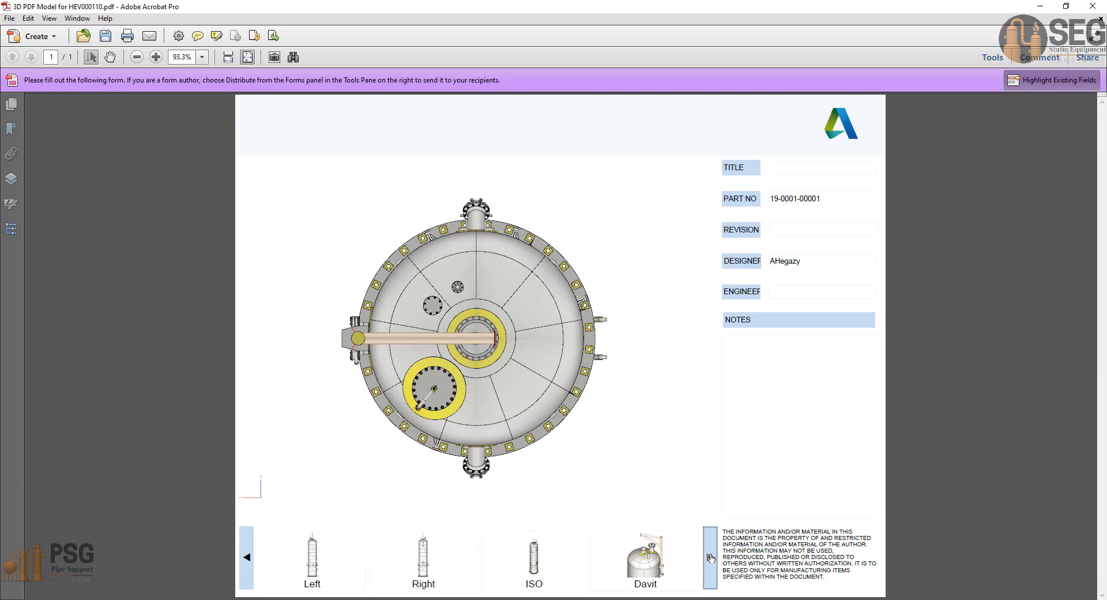
click(645, 560)
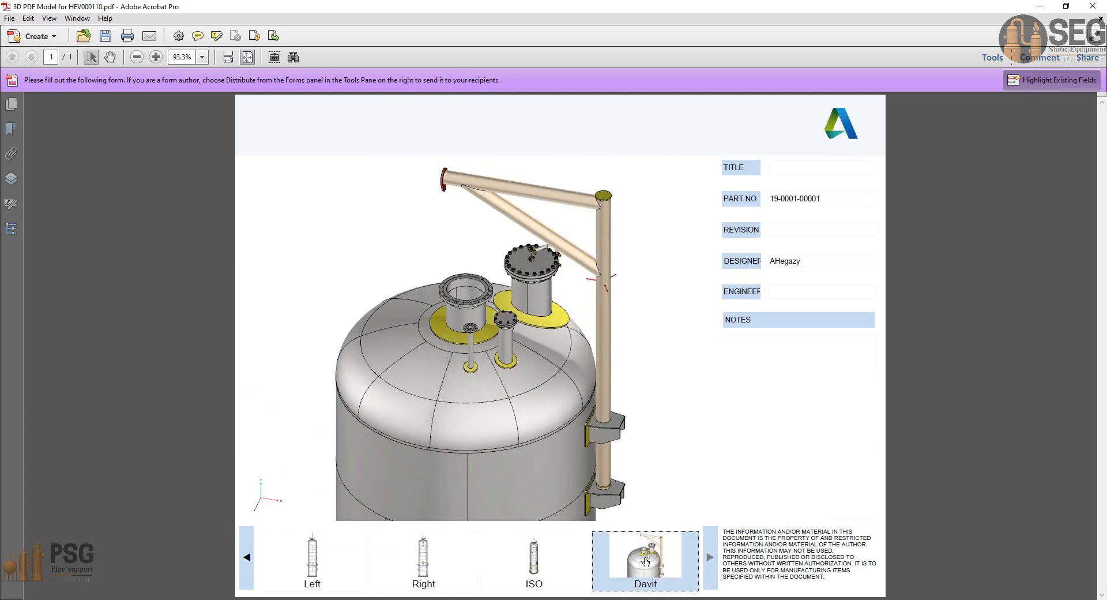
- Switch the PDF model through the named views Top, Back, Left and Davit using the 3D viewer's own view list
mouse_move(486, 355)
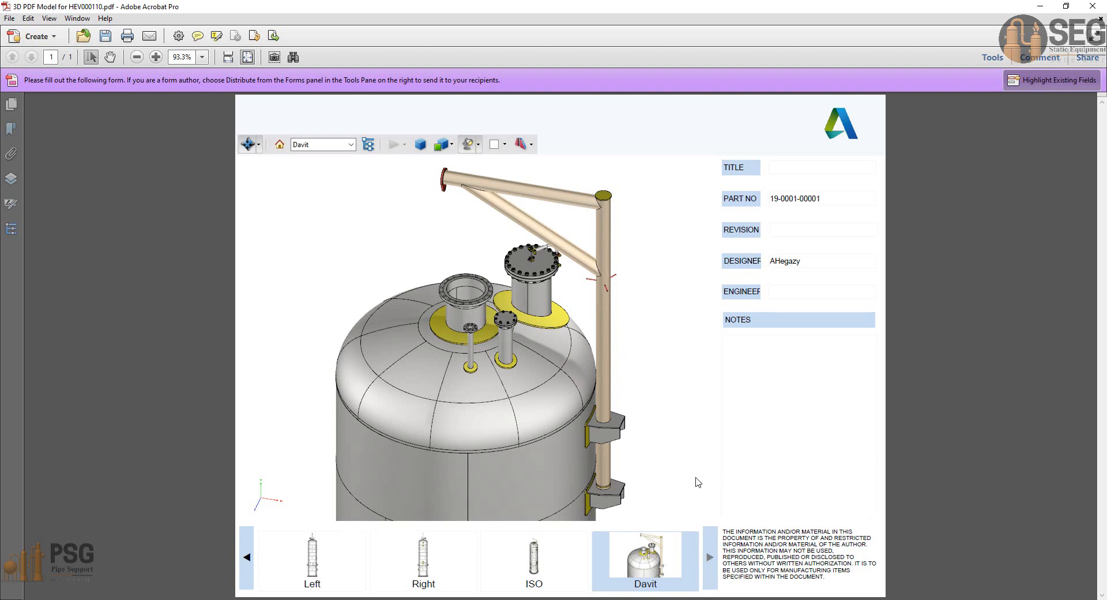
click(351, 144)
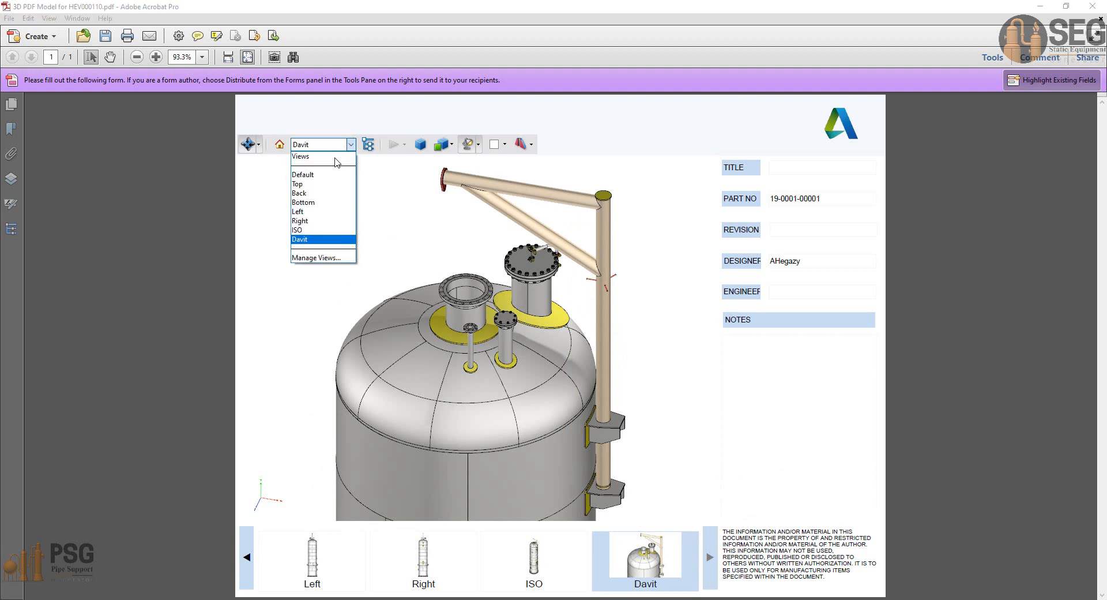
click(314, 182)
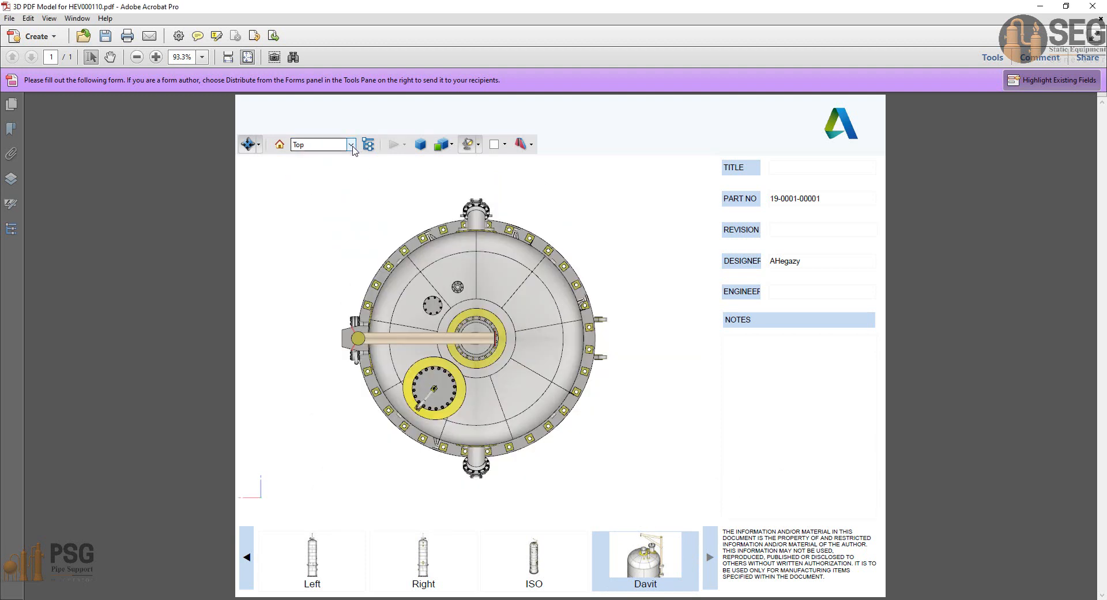
click(306, 194)
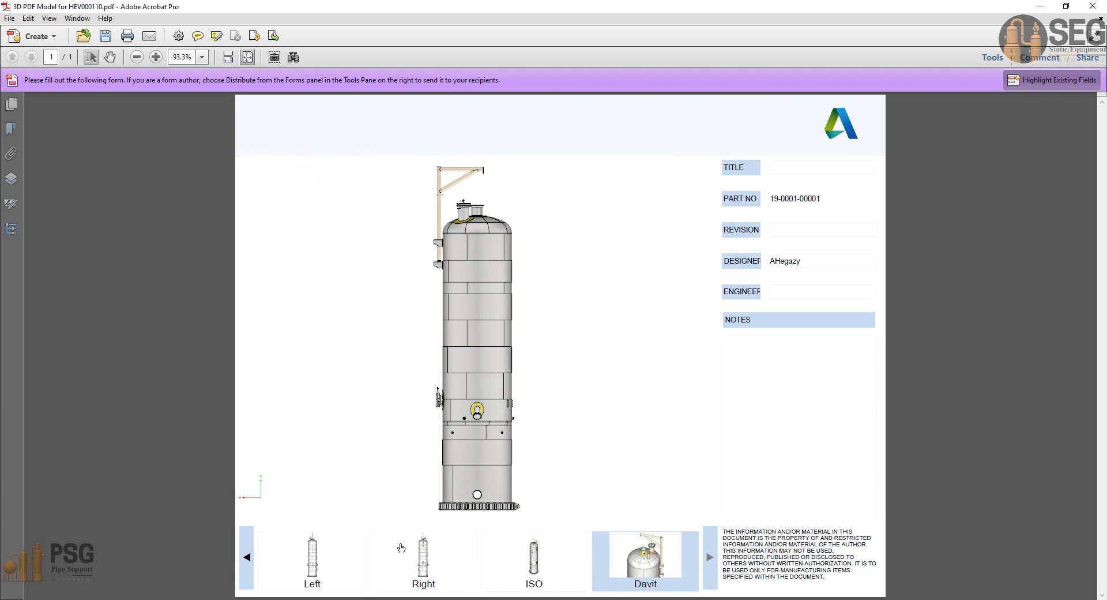
click(351, 144)
click(314, 212)
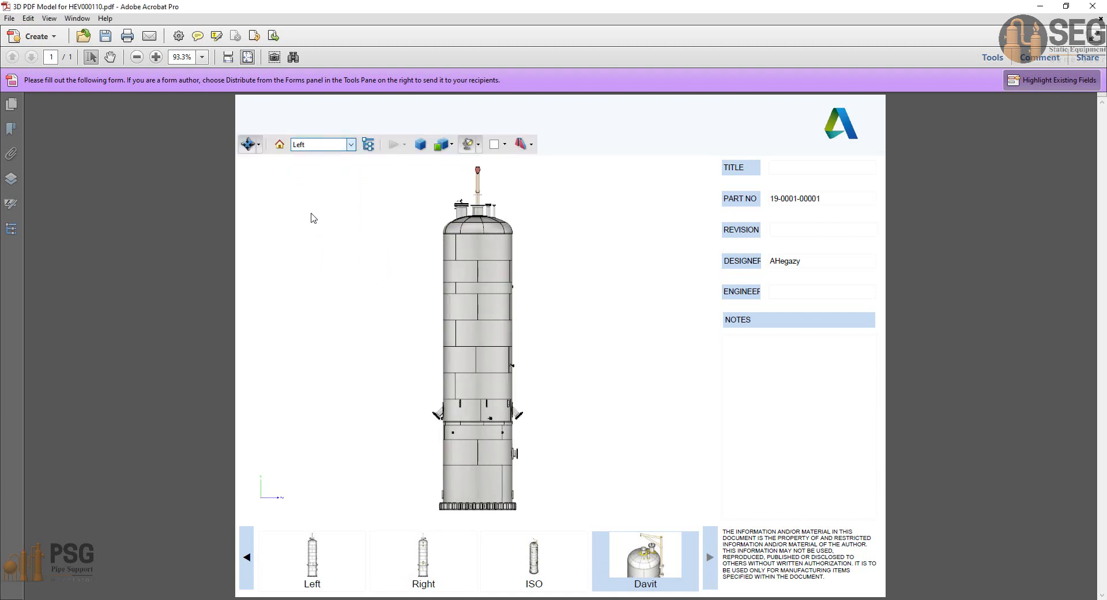
click(350, 144)
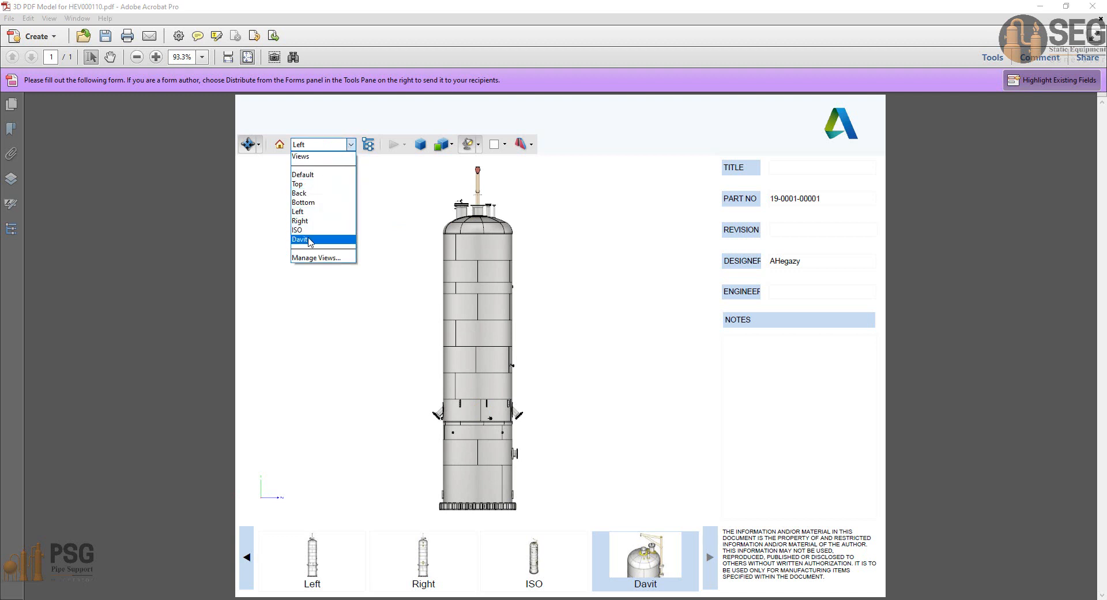
click(310, 239)
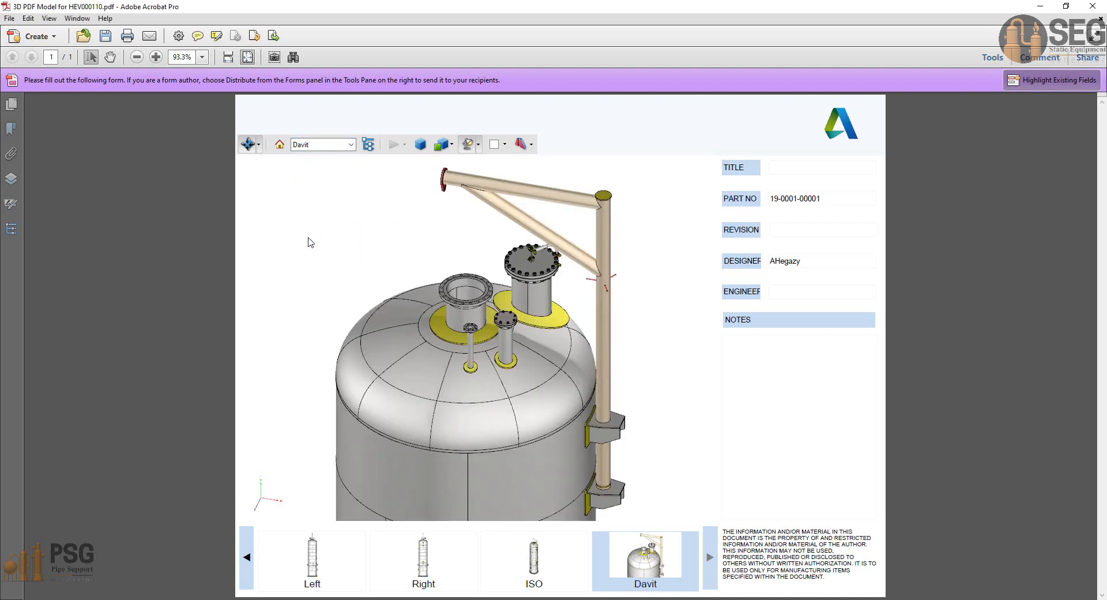
click(259, 144)
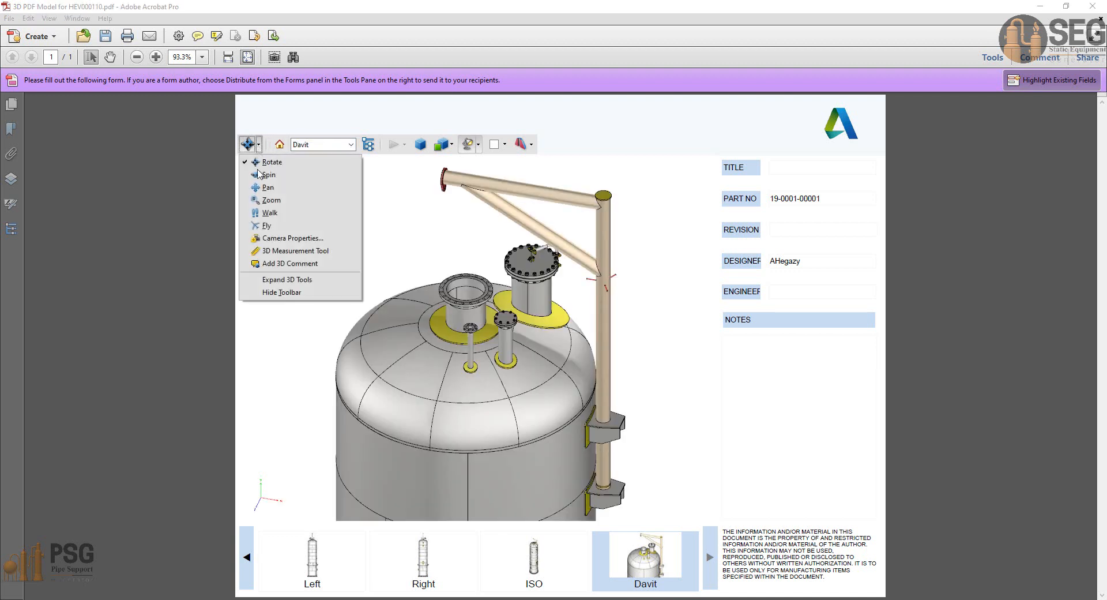
click(314, 250)
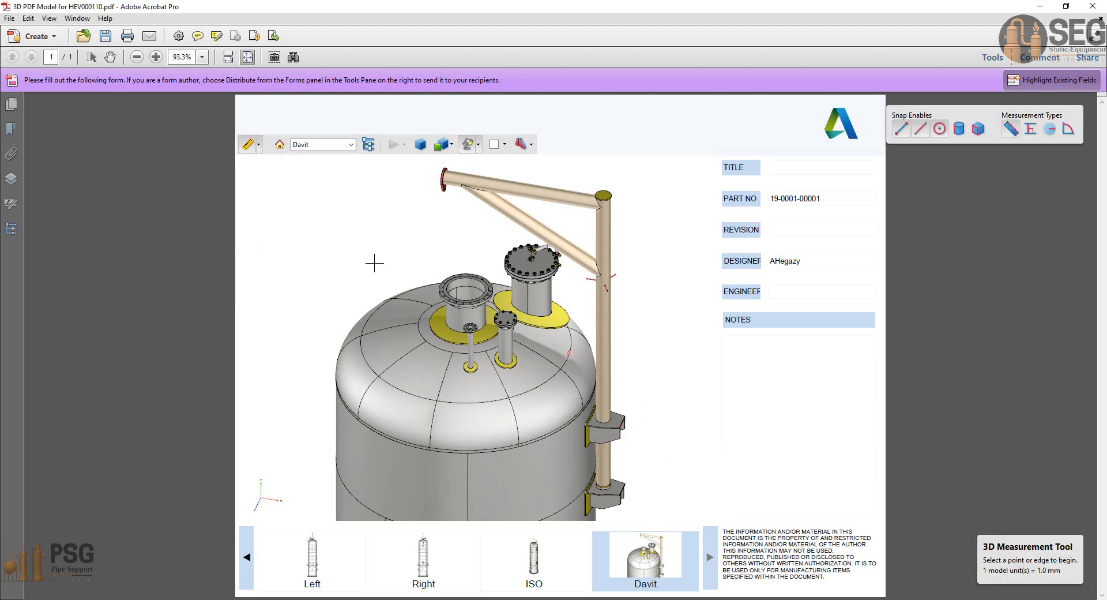
click(258, 145)
click(265, 163)
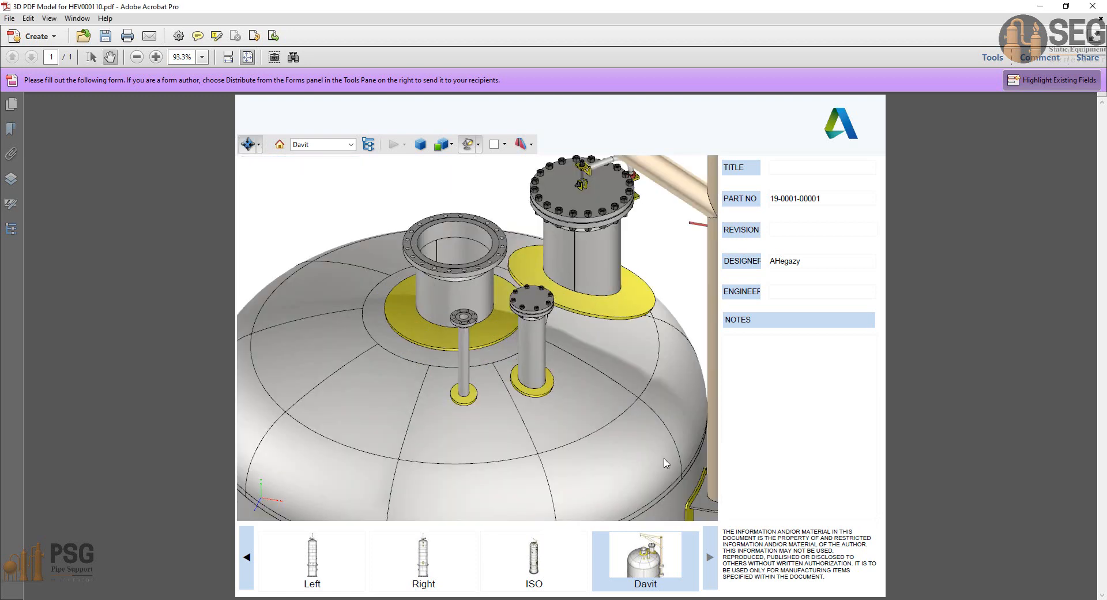
- Measure the outer edge of the davit's upper support bracket top plate with the 3D Measurement Tool and place the dimension beside it
click(641, 431)
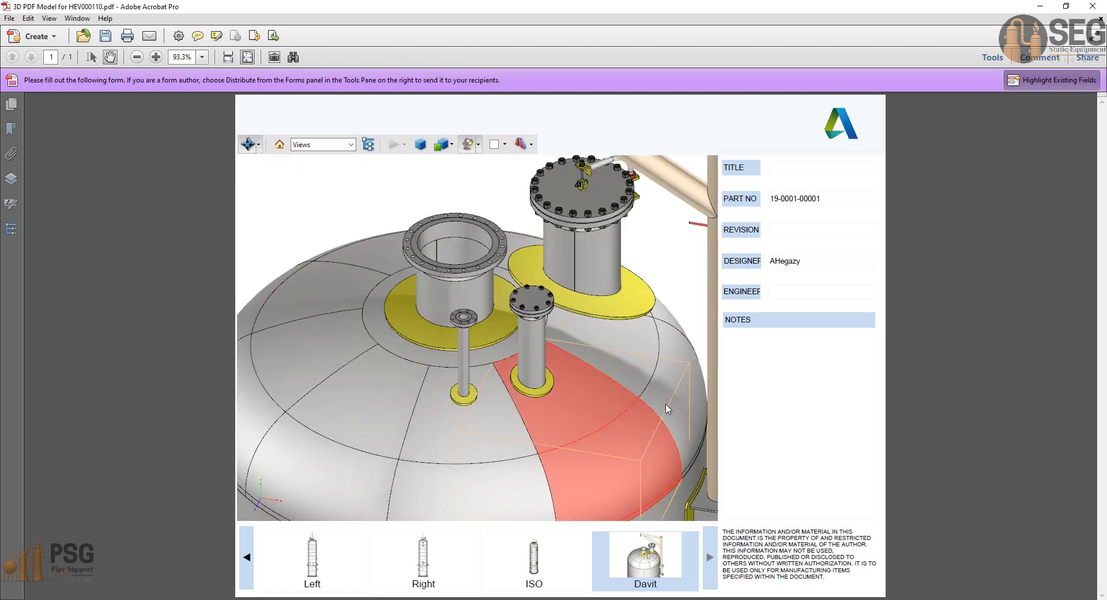
ctrl+drag(632, 430, 473, 288)
scroll(588, 398, up, 3)
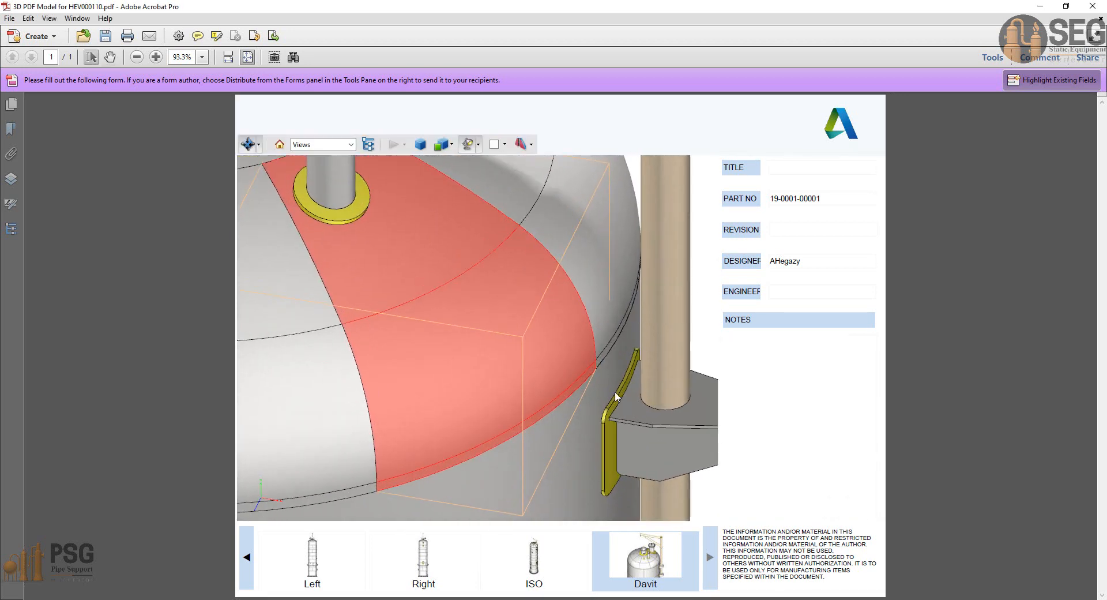
scroll(660, 427, up, 5)
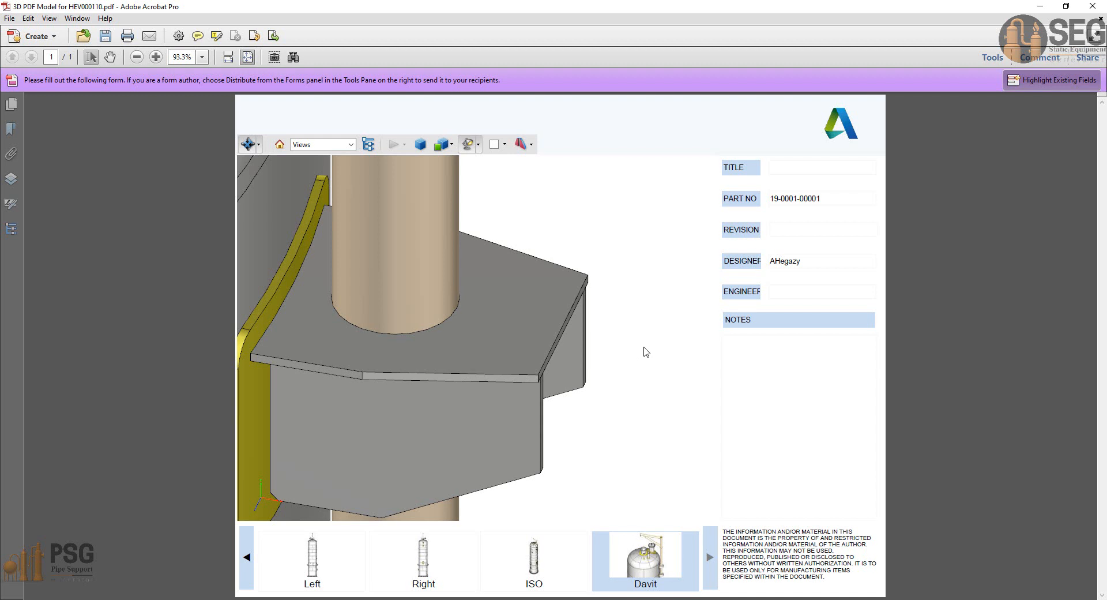
click(259, 145)
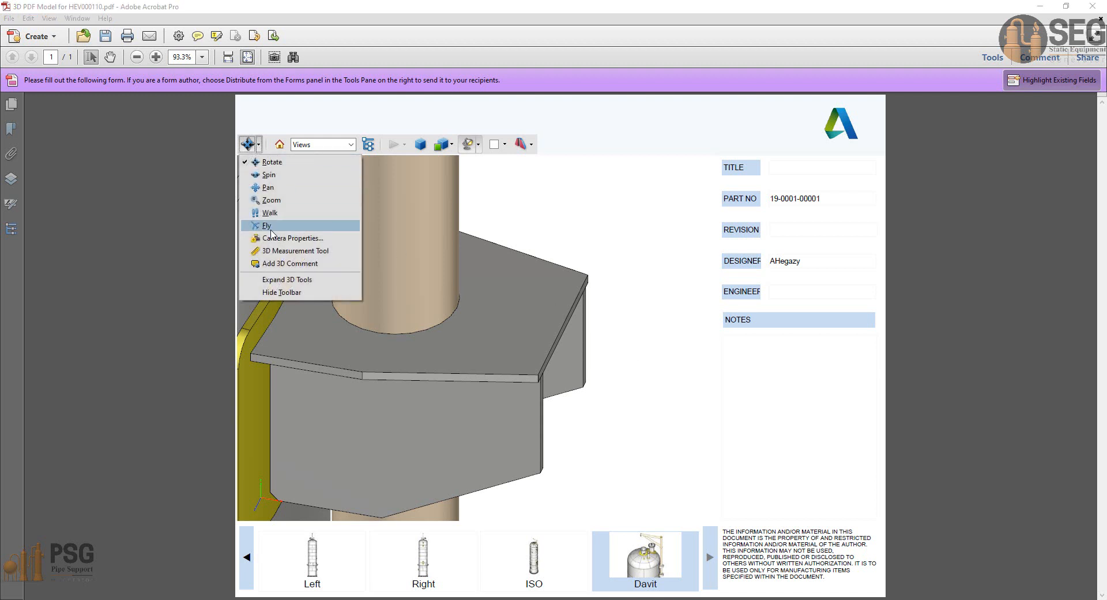
click(286, 252)
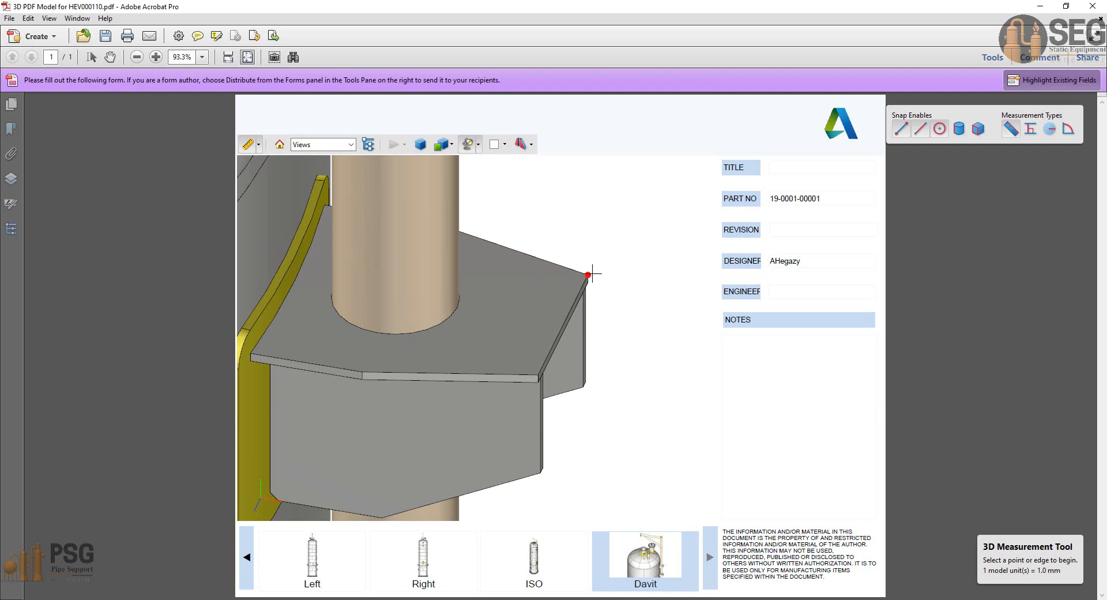
click(591, 275)
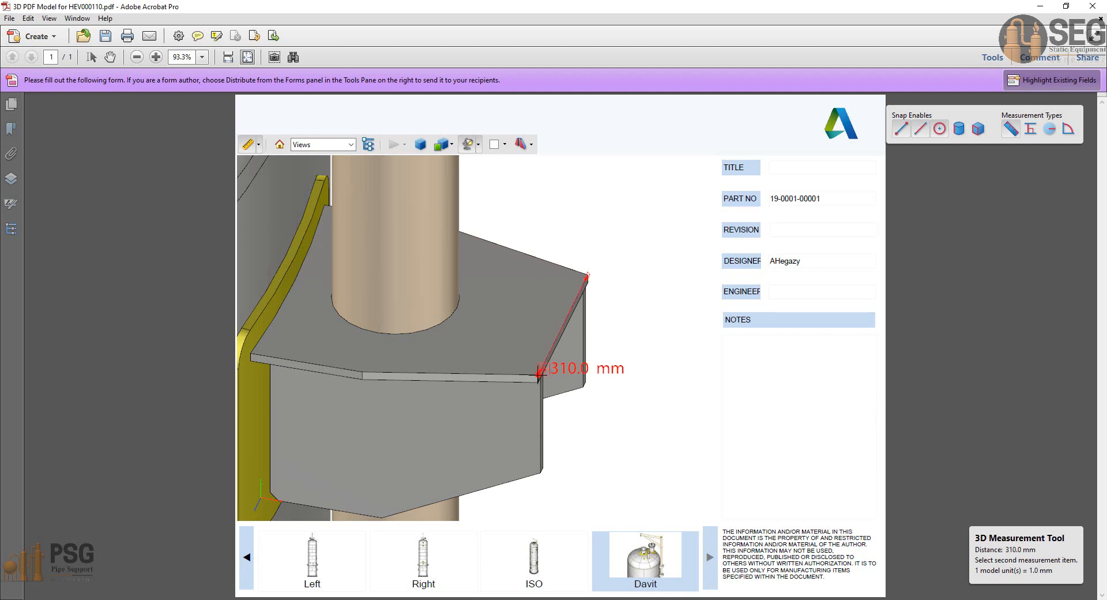
click(540, 370)
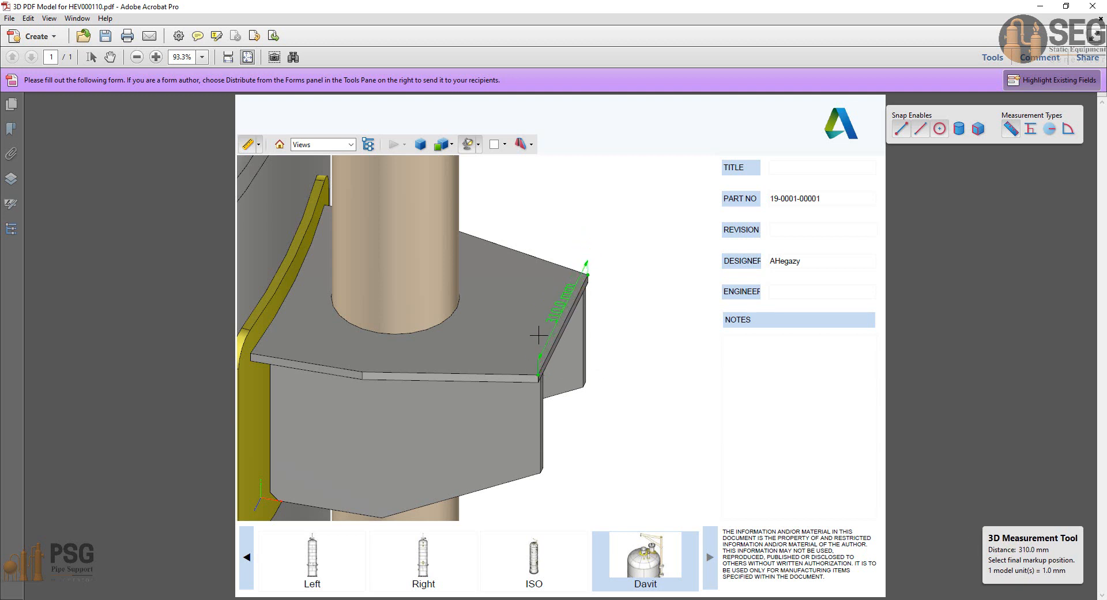
click(539, 335)
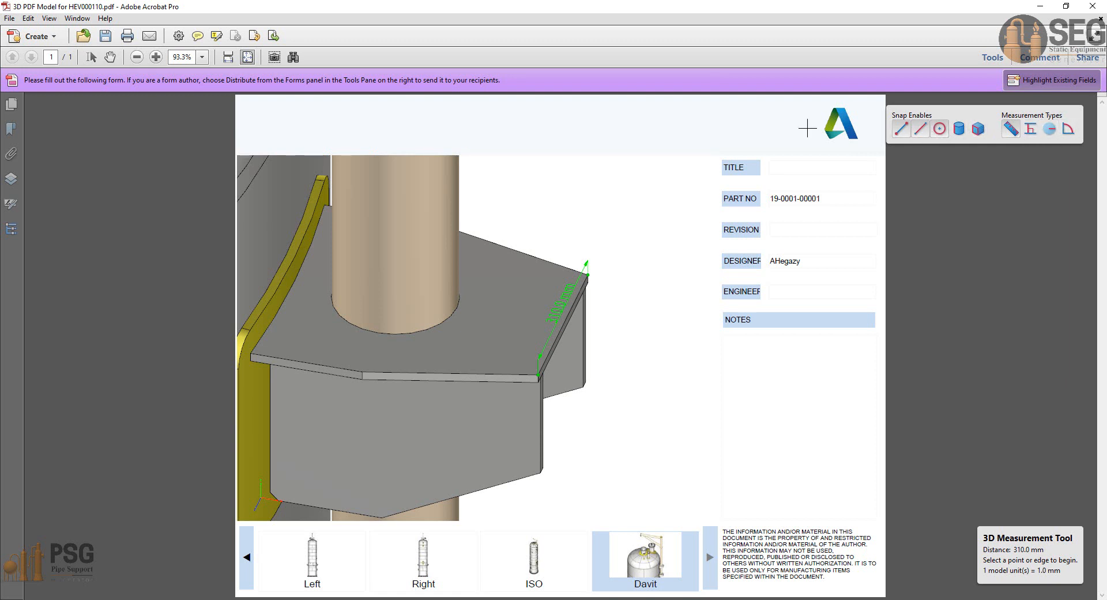
- Add the 3D comment "Near Area" with a leader to the yellow pad of the davit's lower support bracket
mouse_move(625, 210)
click(259, 146)
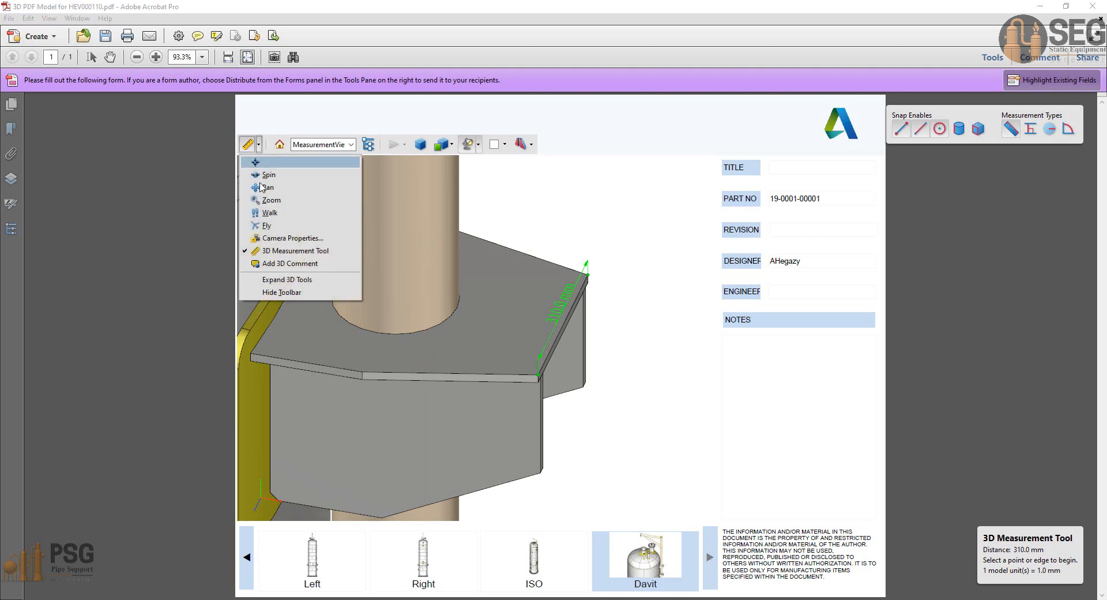
click(293, 264)
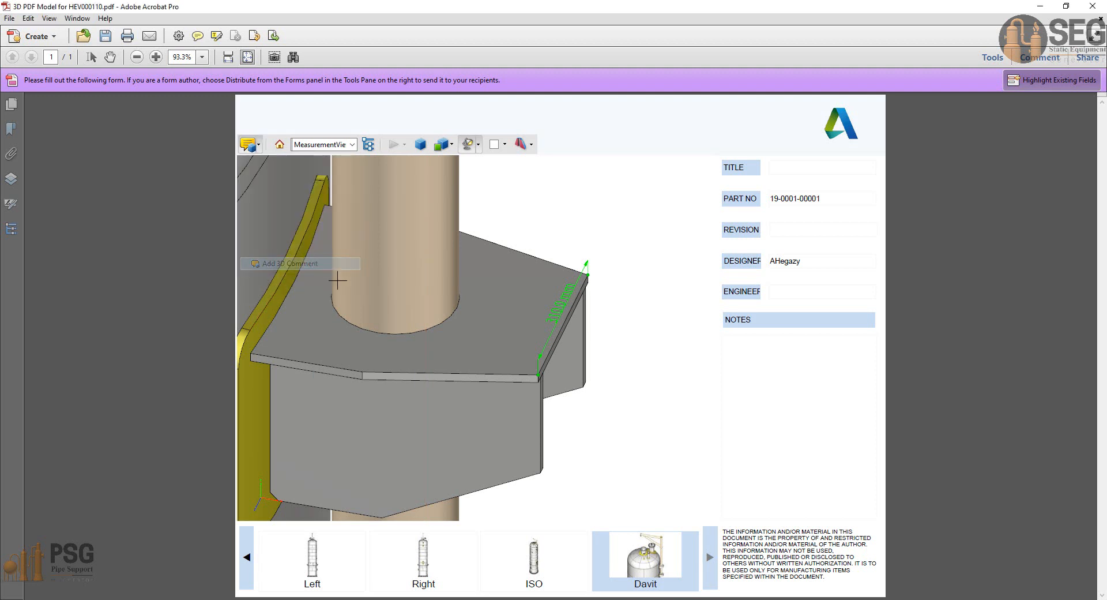
scroll(326, 320, down, 8)
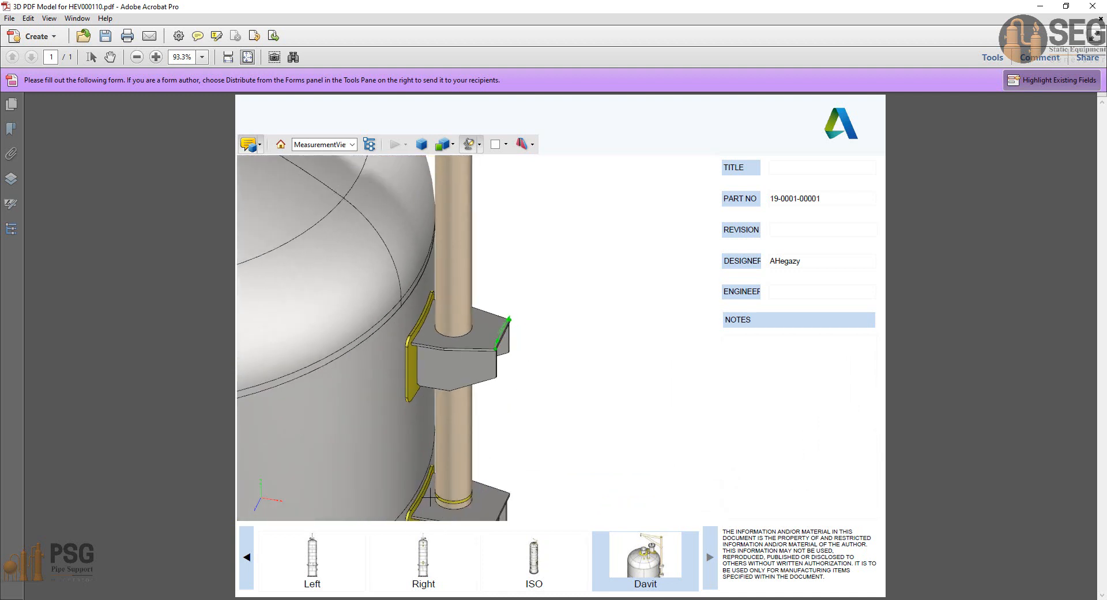
scroll(430, 497, up, 1)
scroll(431, 497, down, 4)
scroll(430, 497, up, 3)
click(421, 489)
click(522, 412)
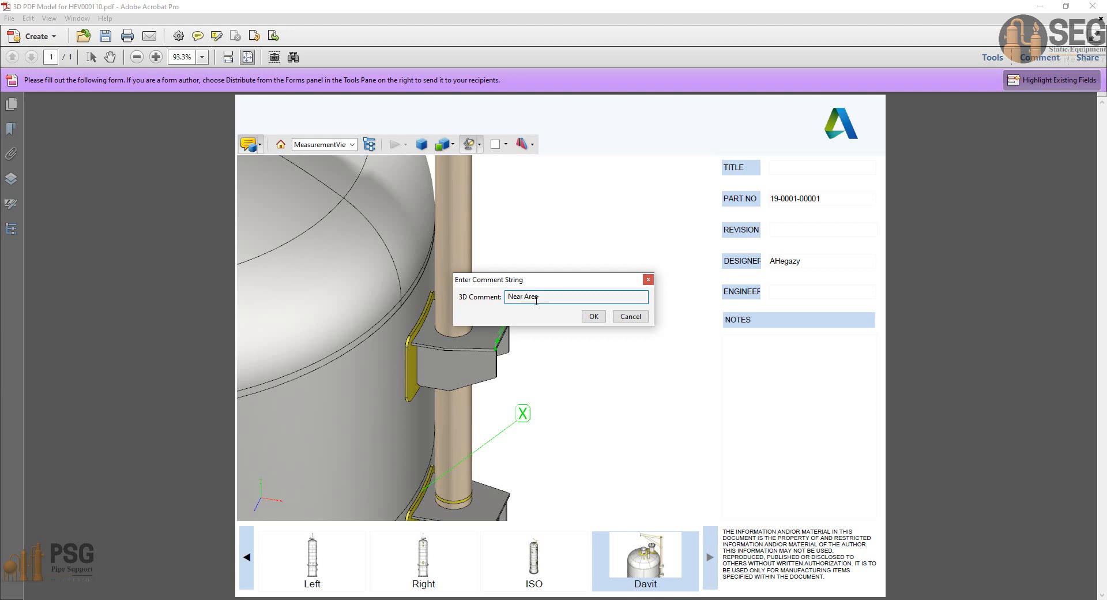
click(592, 316)
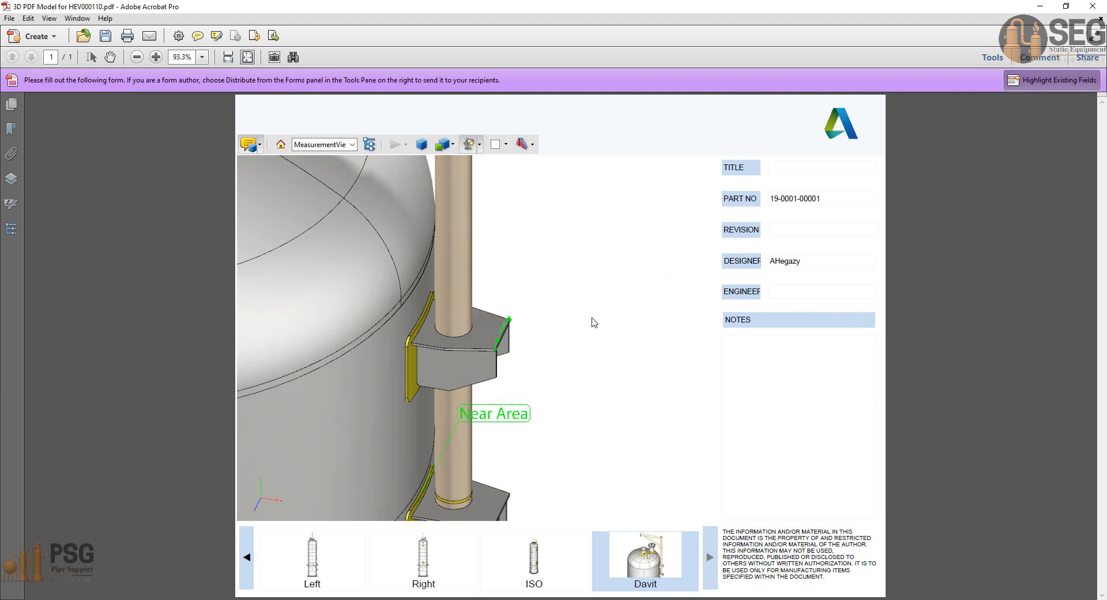
- Examine the marked-up model with the Rotate tool, from the davit brackets and top head down past the nozzles to the skirt base
scroll(559, 369, down, 1)
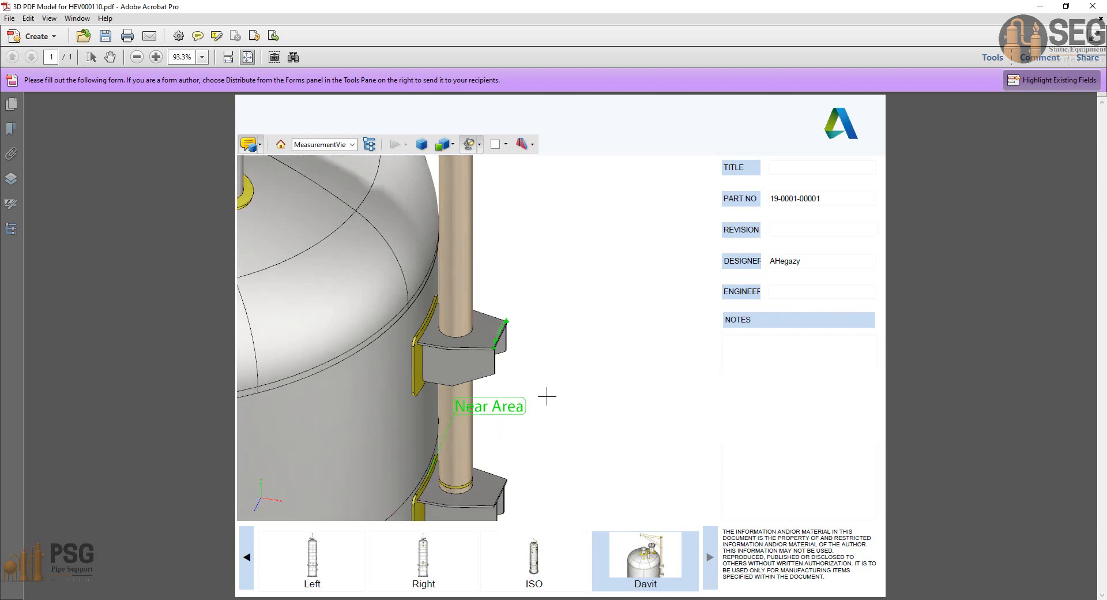
click(259, 144)
drag(520, 381, 490, 402)
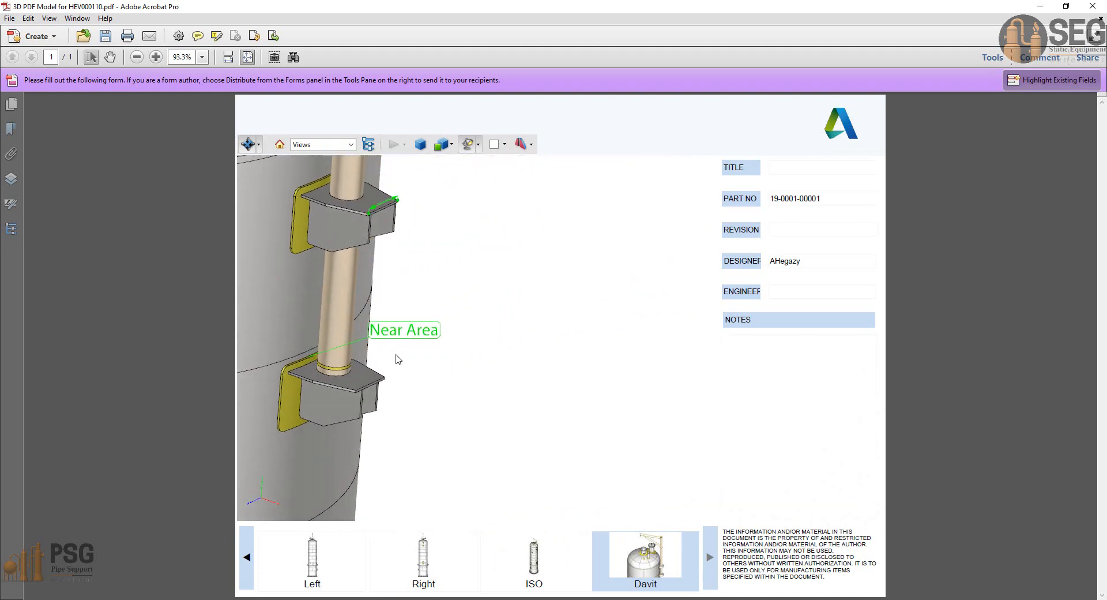
scroll(398, 358, down, 5)
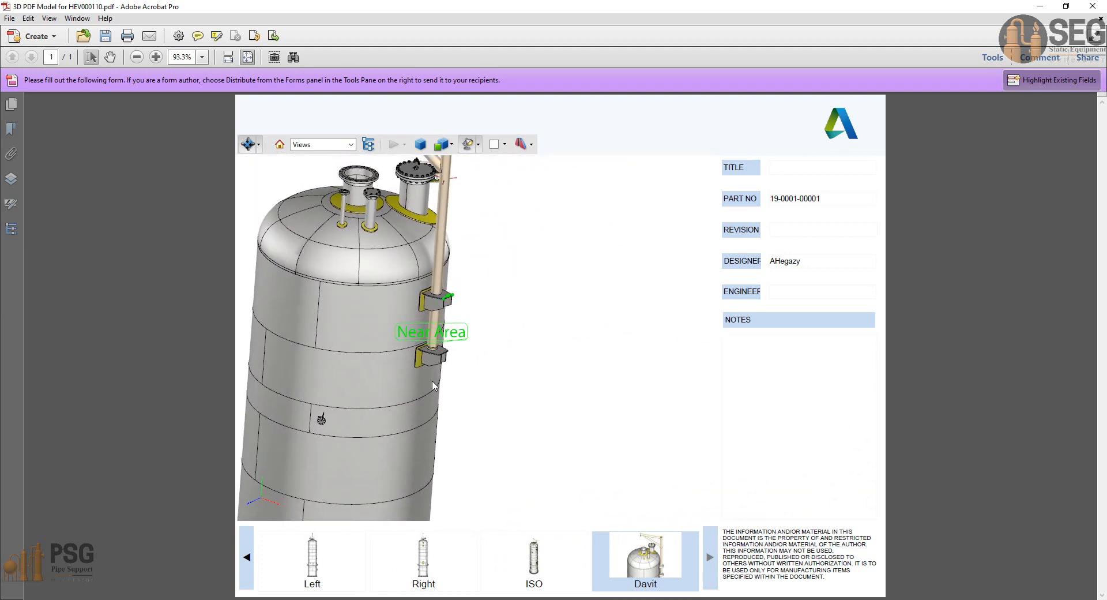
drag(434, 385, 389, 390)
scroll(388, 382, down, 8)
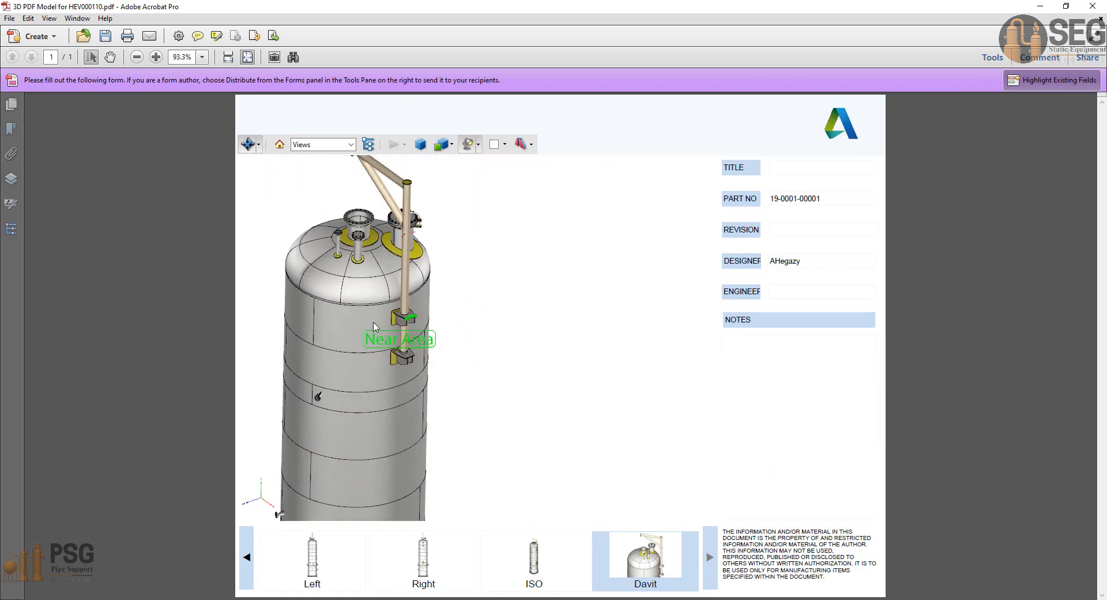
scroll(424, 482, up, 5)
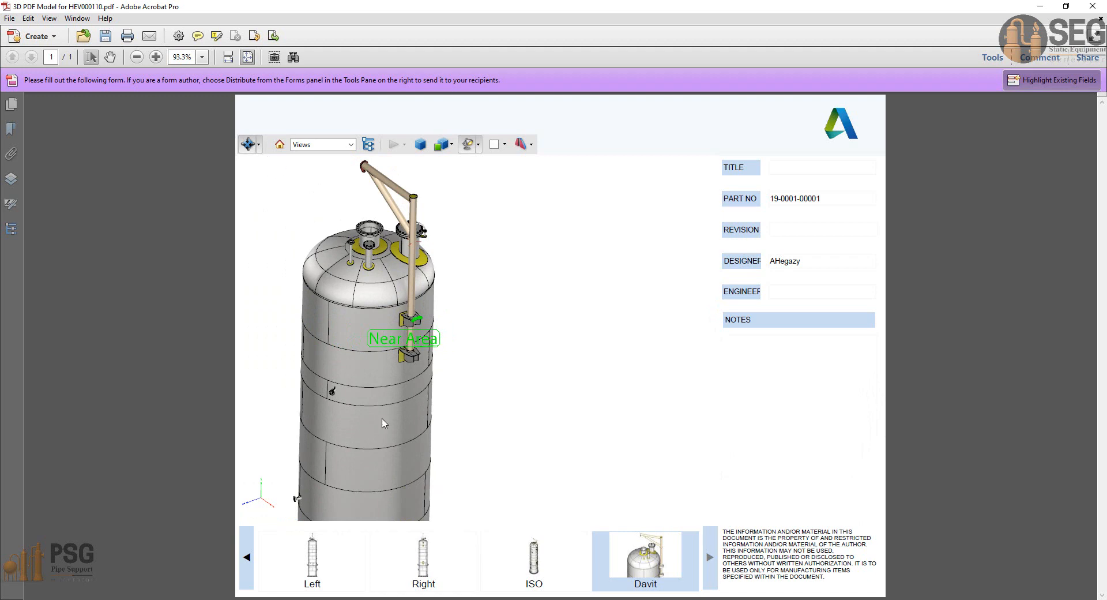
scroll(385, 423, up, 6)
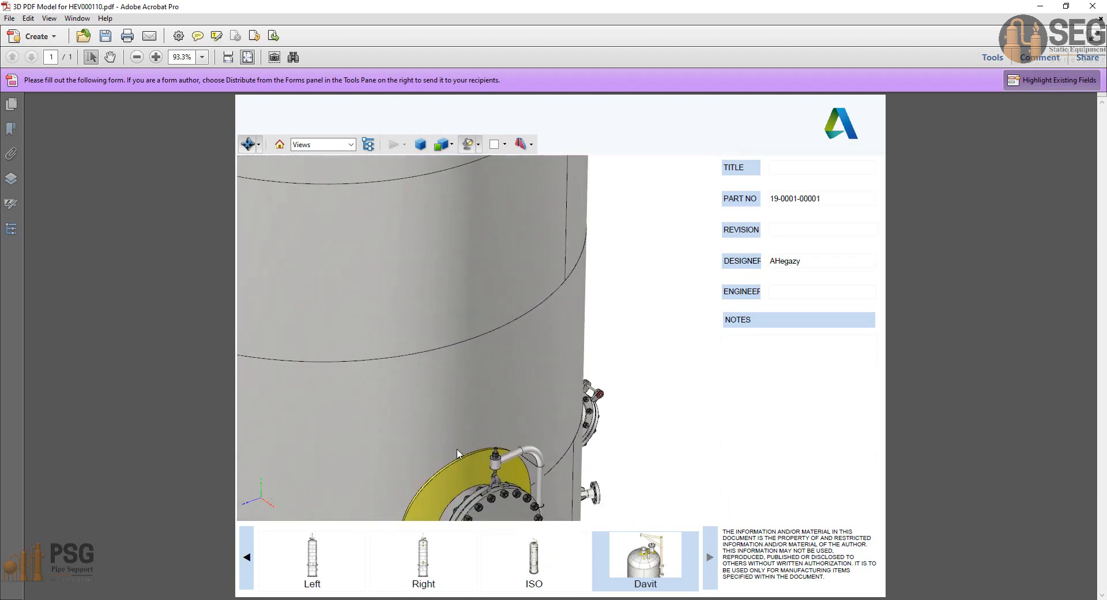
scroll(522, 304, down, 6)
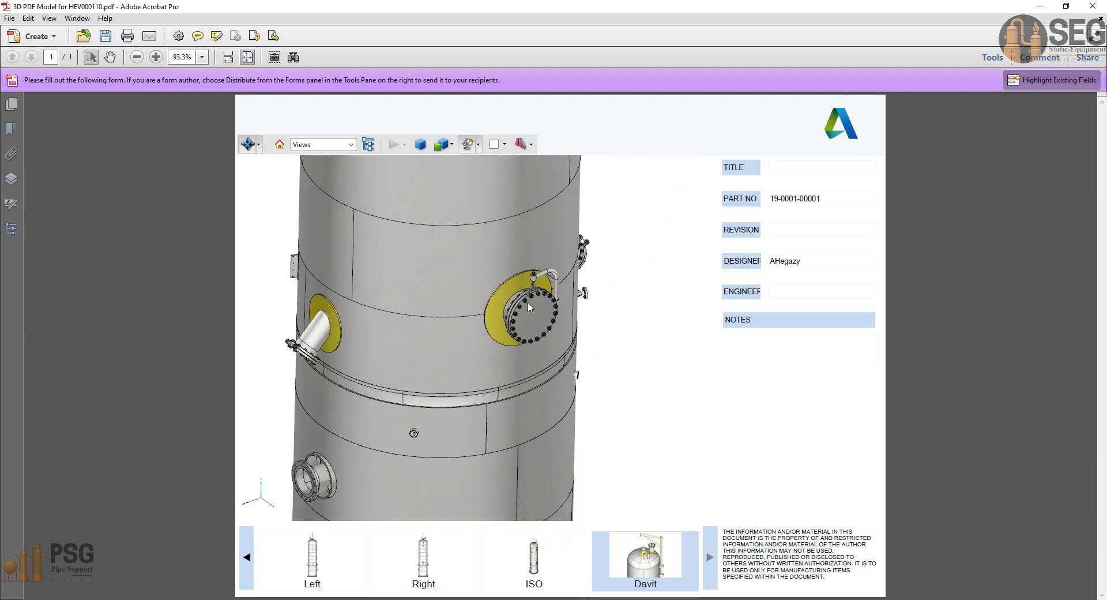
scroll(529, 306, down, 2)
drag(478, 347, 517, 480)
scroll(524, 480, up, 2)
middle_drag(532, 410, 540, 291)
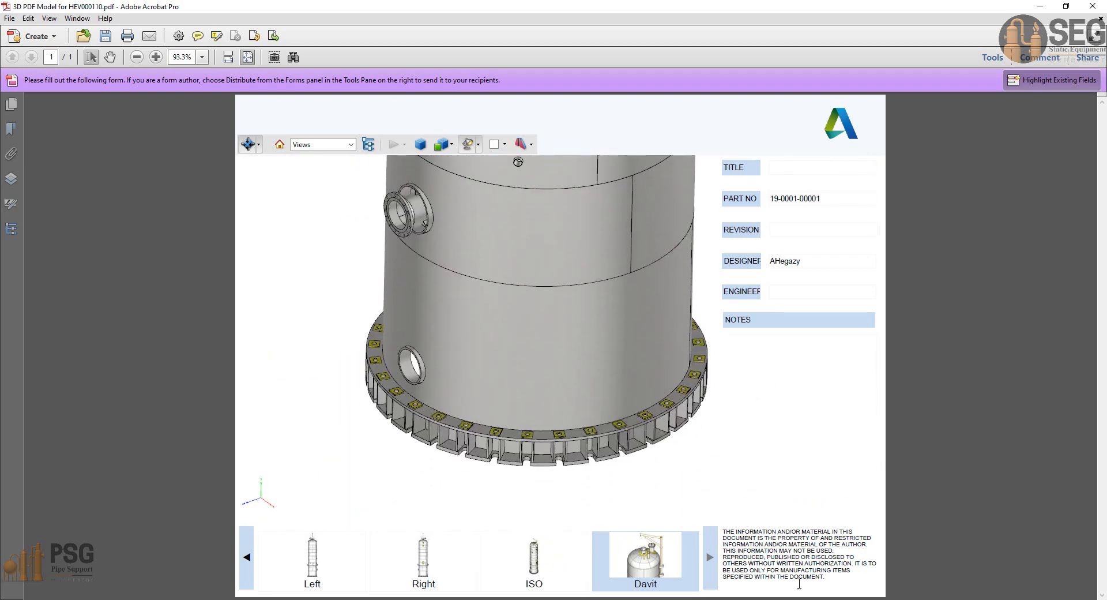
key(alt+Tab)
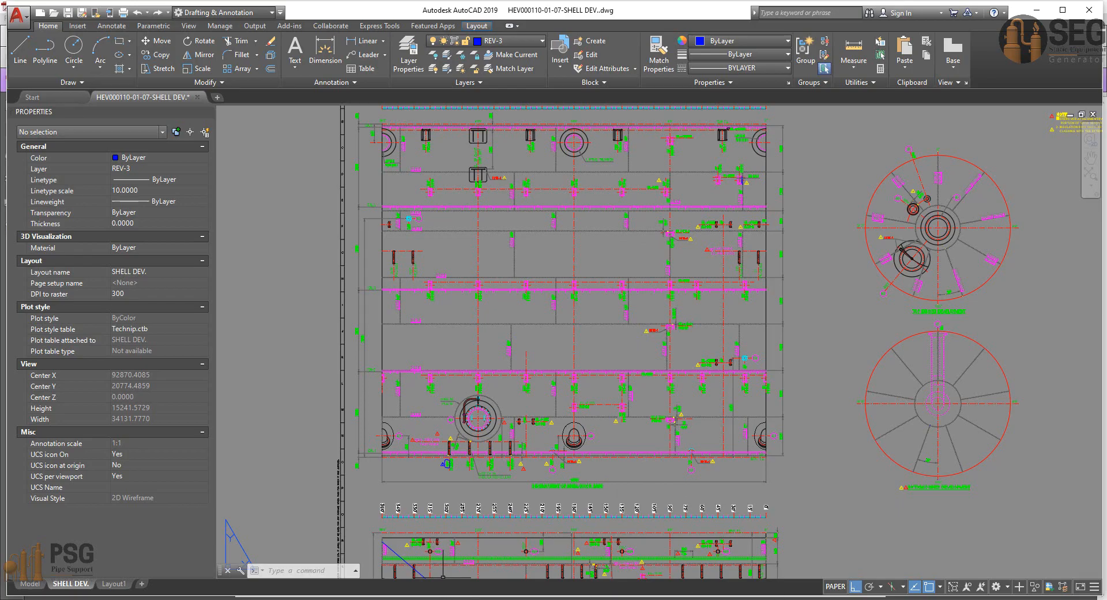
mouse_move(774, 598)
click(835, 558)
- Display the Davit, ISO and Right views of the PDF model using the view thumbnails
scroll(639, 341, down, 4)
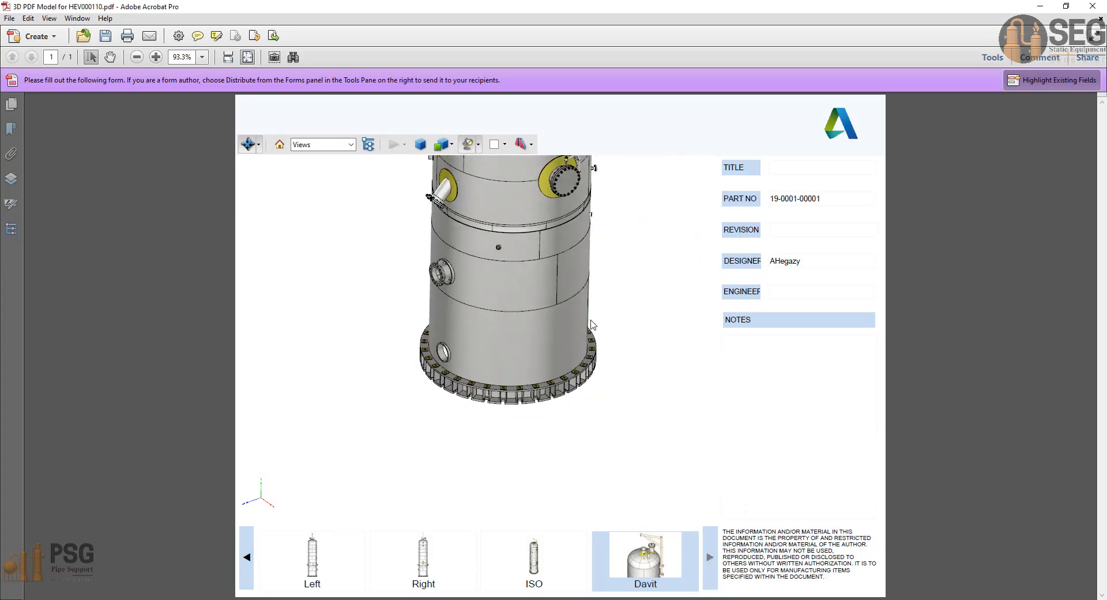
click(636, 567)
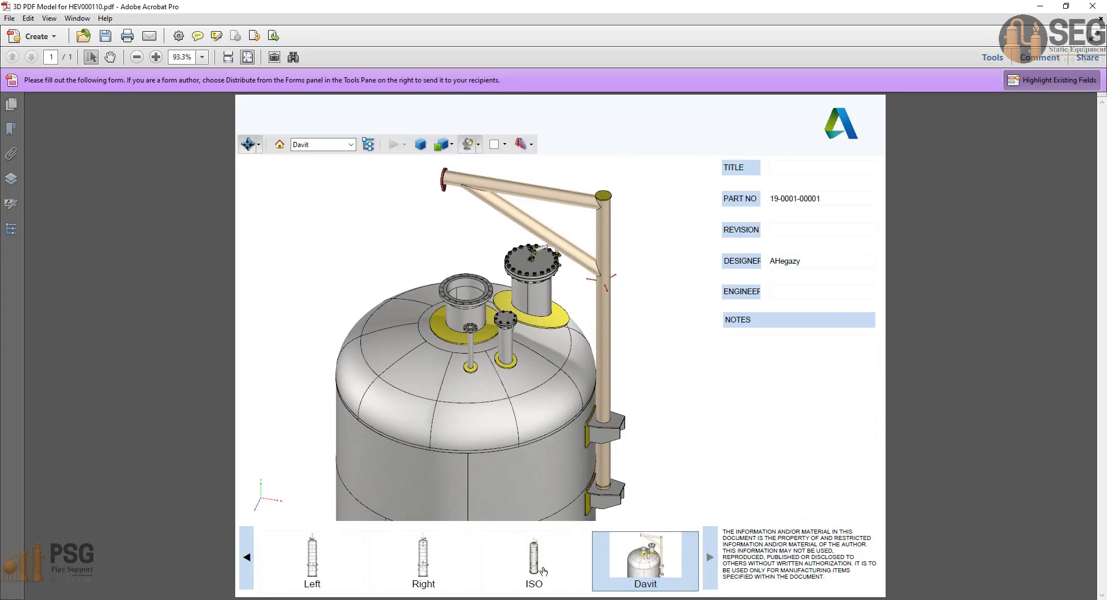
click(542, 570)
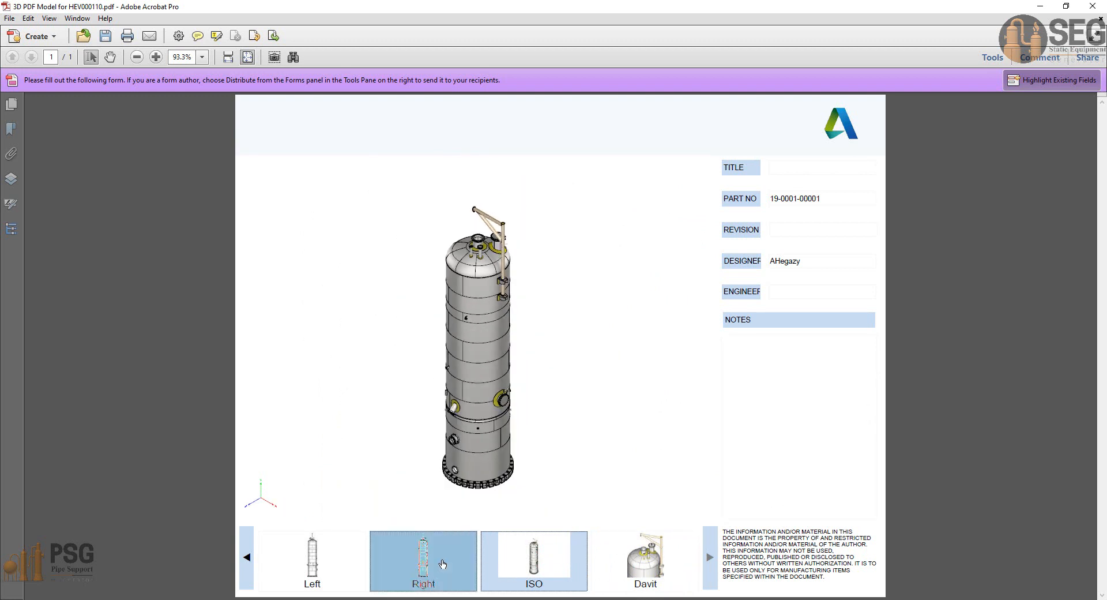
click(443, 563)
- Examine the lower manway and inclined nozzle up close, and inspect the shell up to the top head and davit
scroll(529, 417, up, 5)
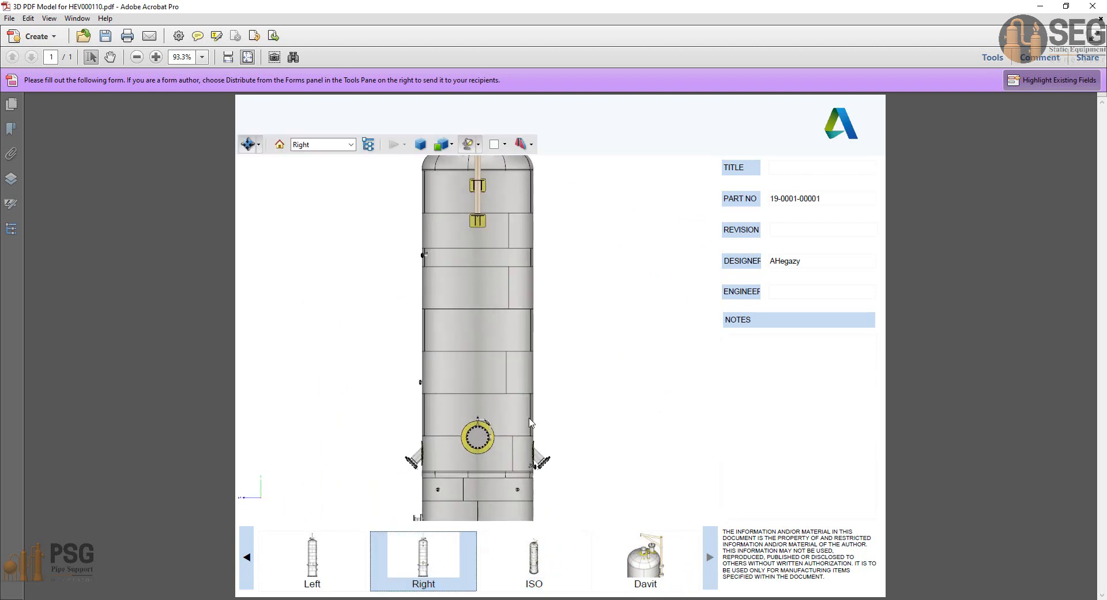
middle_drag(542, 460, 532, 311)
scroll(530, 357, up, 2)
scroll(531, 362, up, 3)
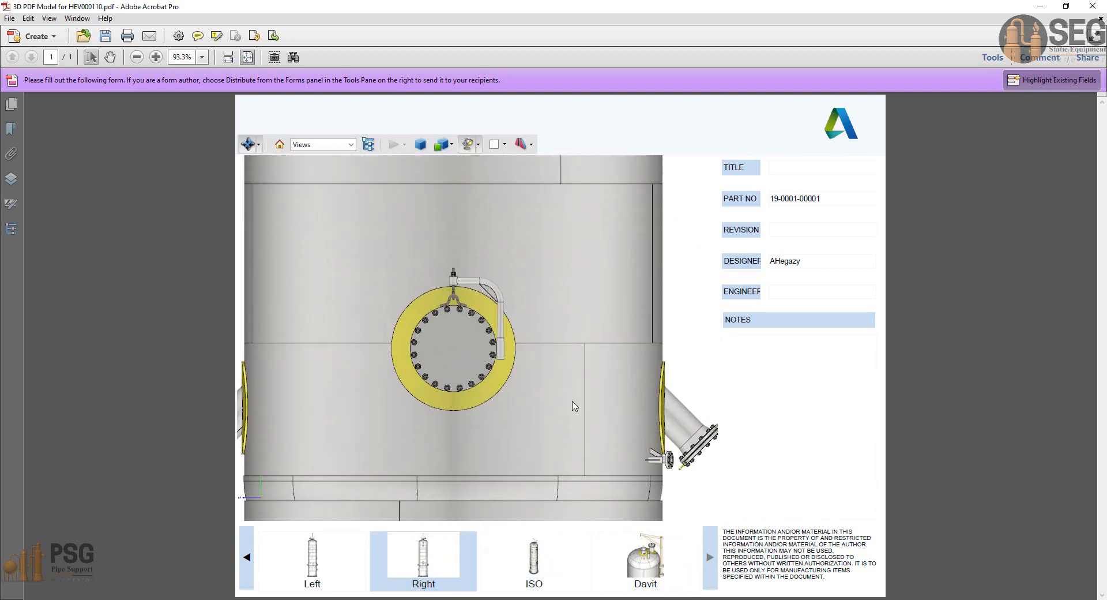
middle_drag(618, 440, 544, 368)
scroll(543, 368, up, 1)
drag(570, 393, 477, 384)
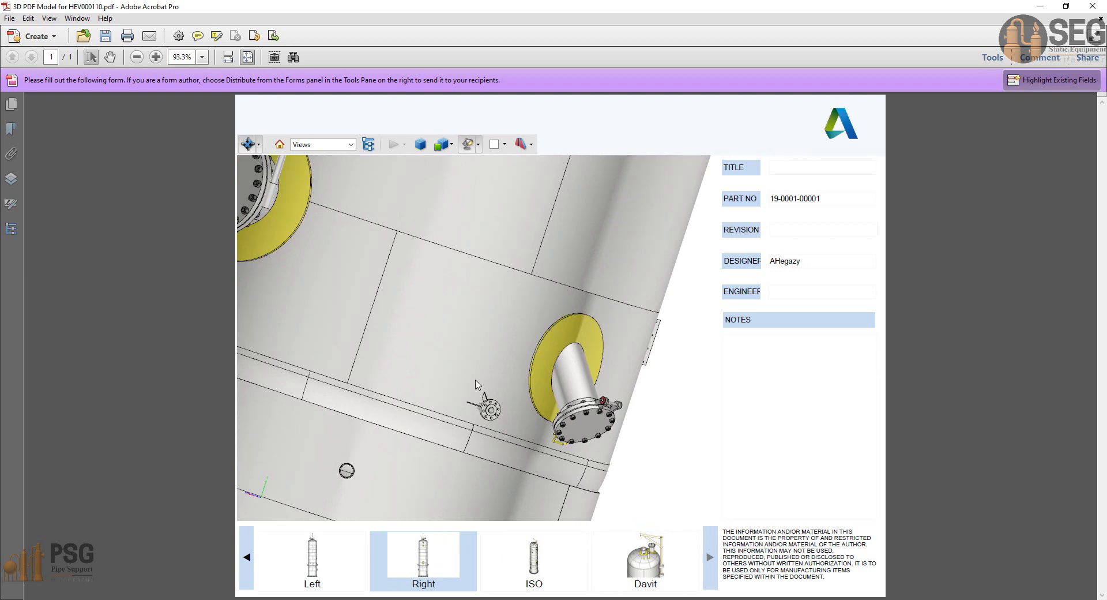
scroll(477, 384, down, 4)
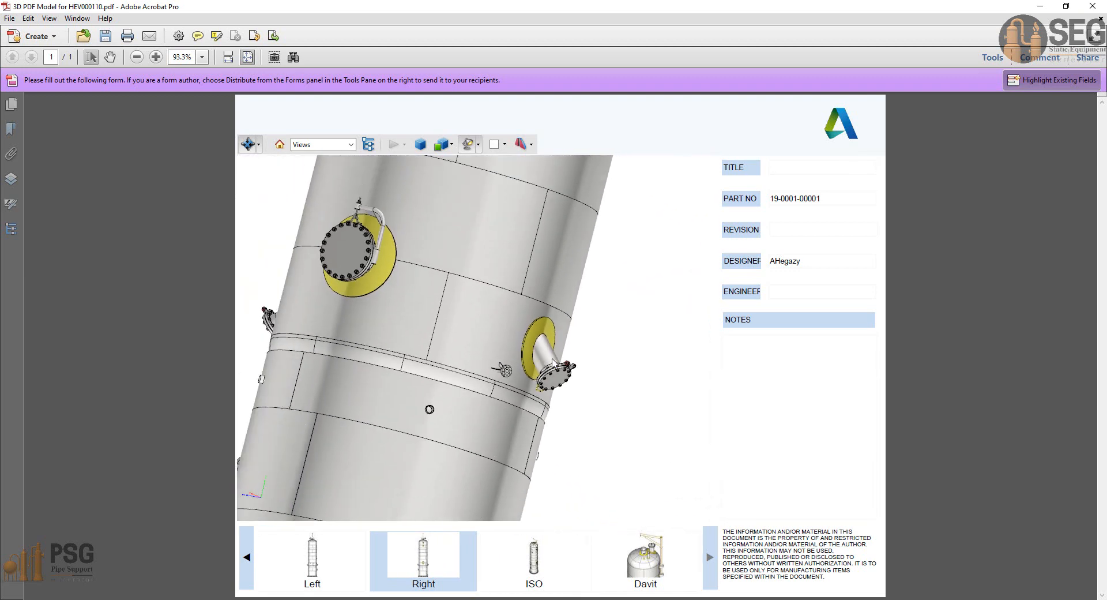
drag(553, 362, 496, 270)
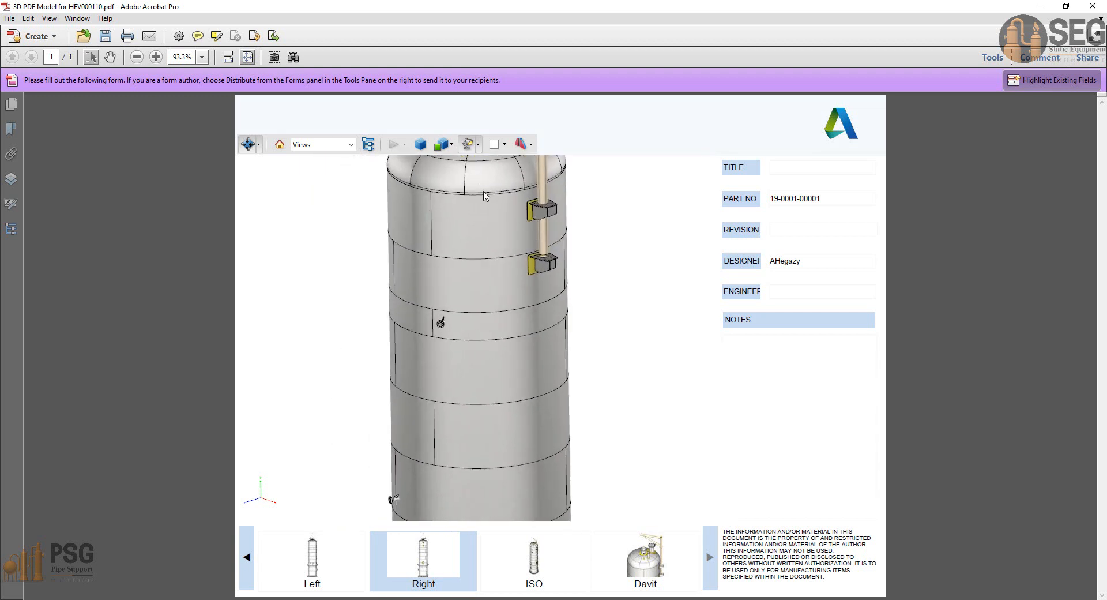
drag(484, 196, 519, 375)
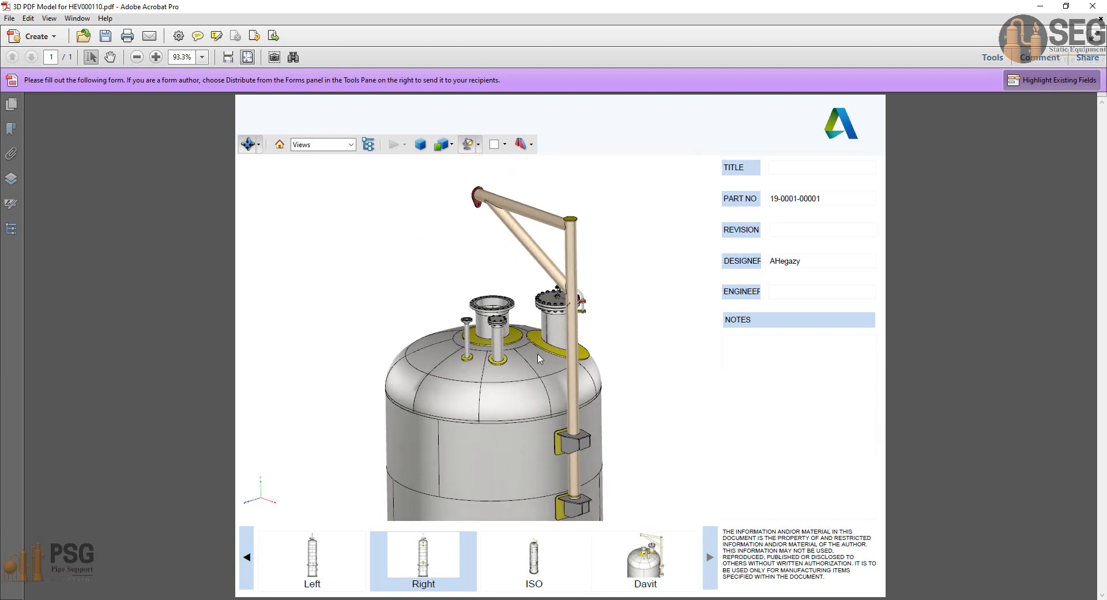